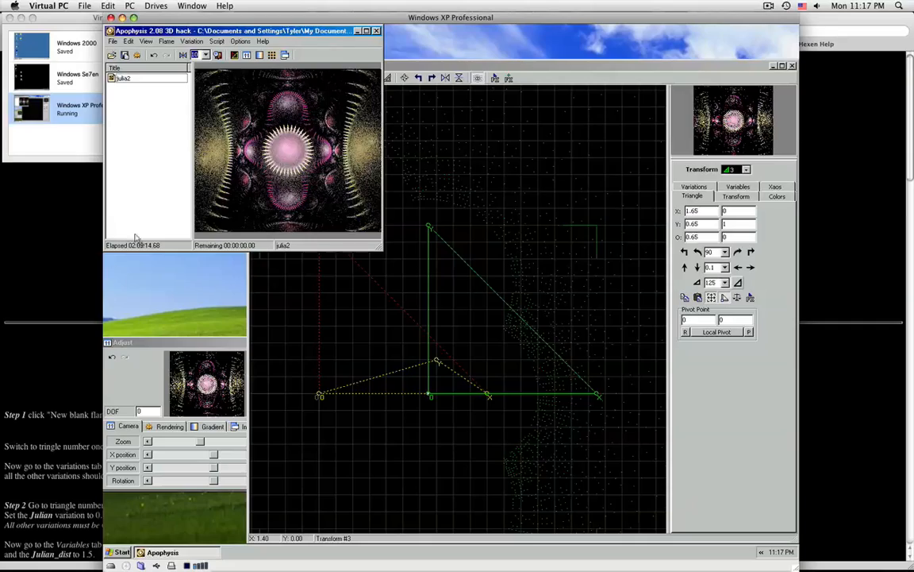
Switch to Safari and skim the instructions on the Julian Tutorial page
left_click(71, 272)
scroll(533, 239, "down", 15)
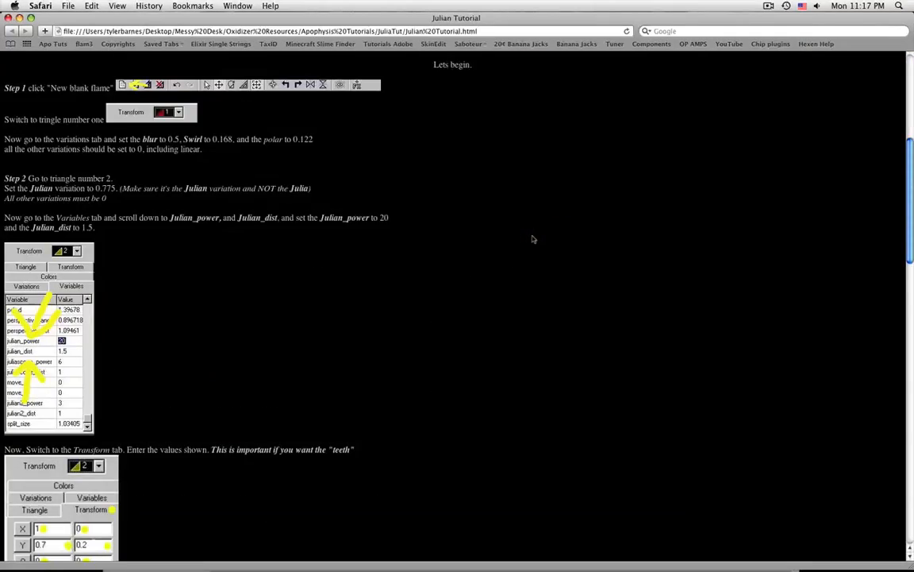
scroll(533, 239, "down", 5)
scroll(533, 239, "up", 20)
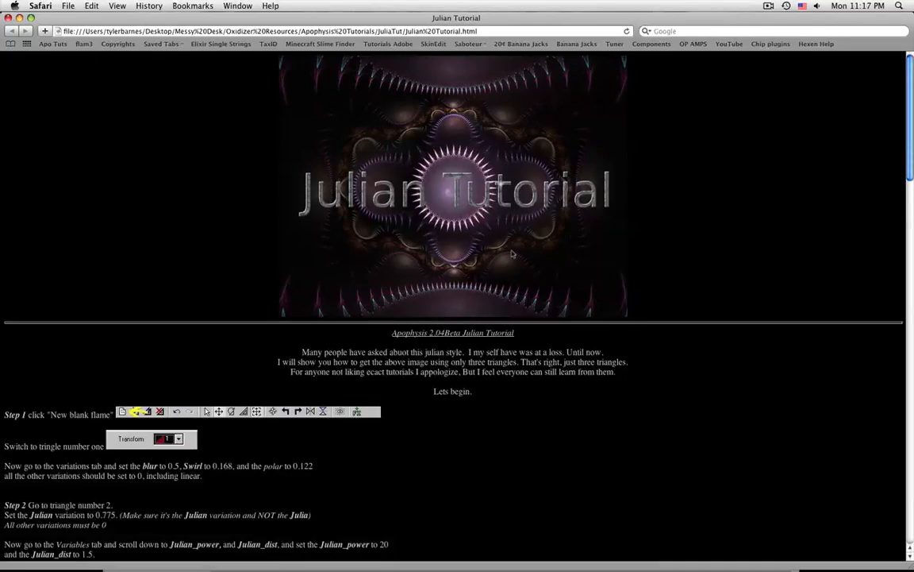
Switch to the Apophysis window to view the julia2 flame, and bring Oxidizer to the front
key("F9")
left_click(282, 291)
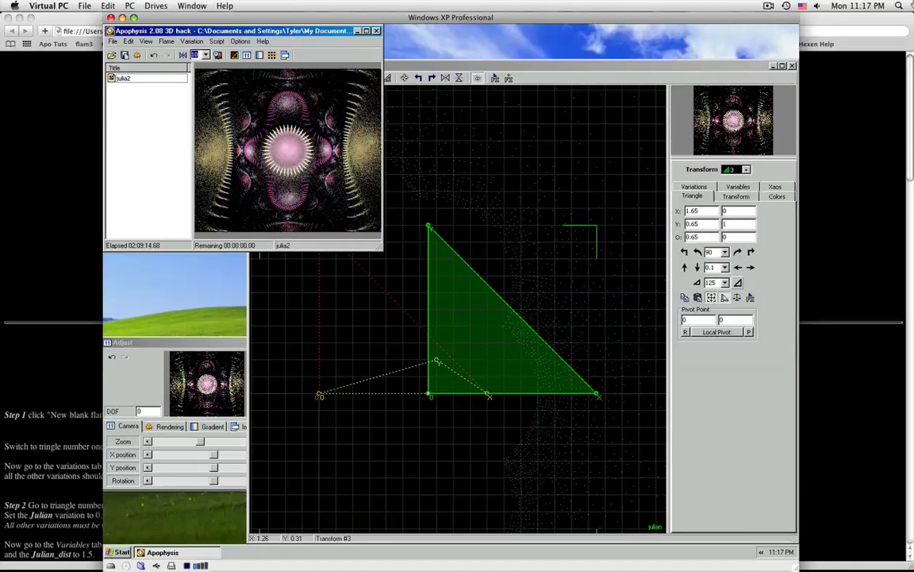
key("F9")
left_click(315, 230)
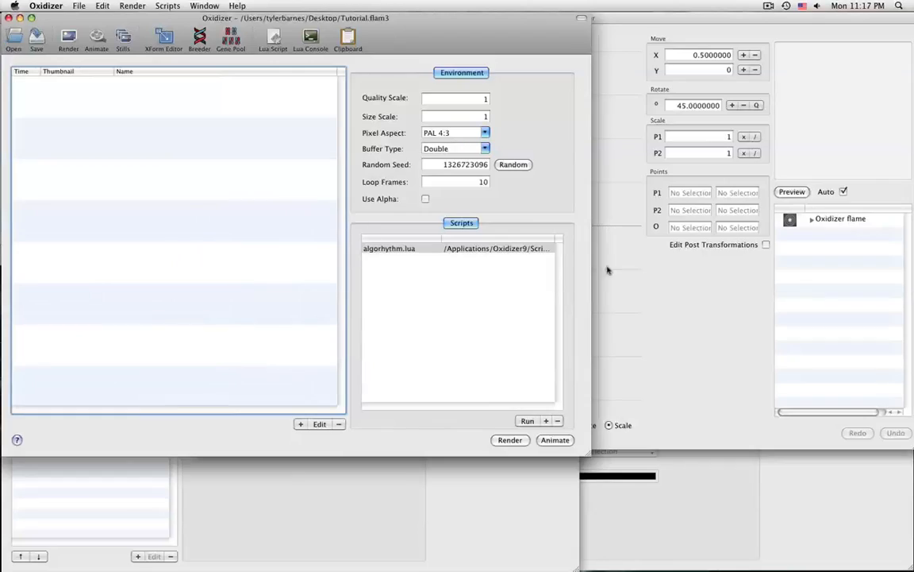
Switch to Tutorial2.flame in TextEdit and copy its three xform entries
key("F9")
left_click(739, 114)
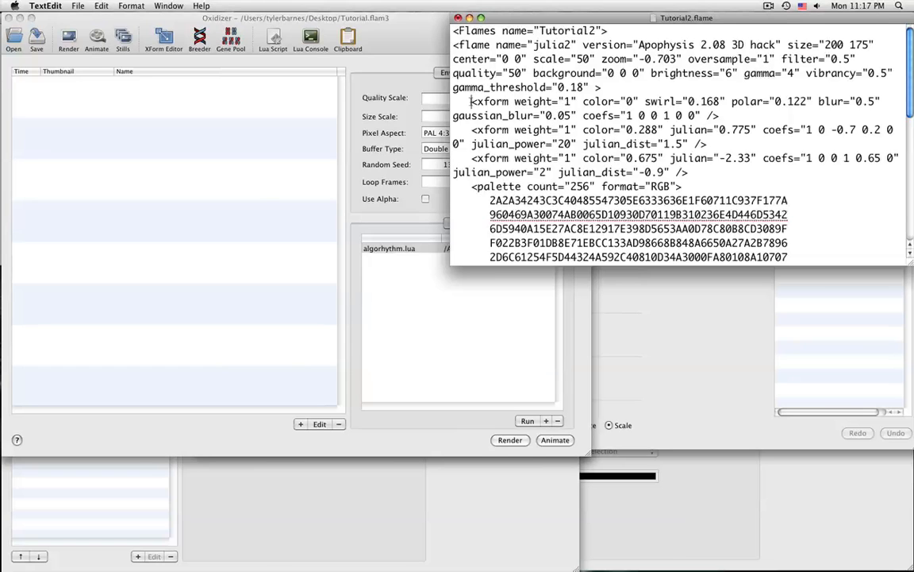
left_click_drag(473, 100, 689, 172)
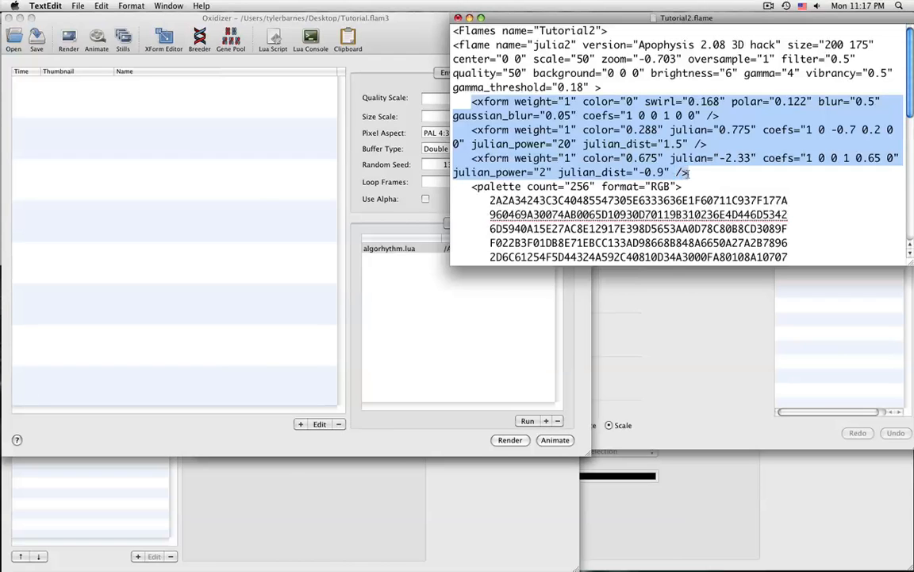
right_click(651, 124)
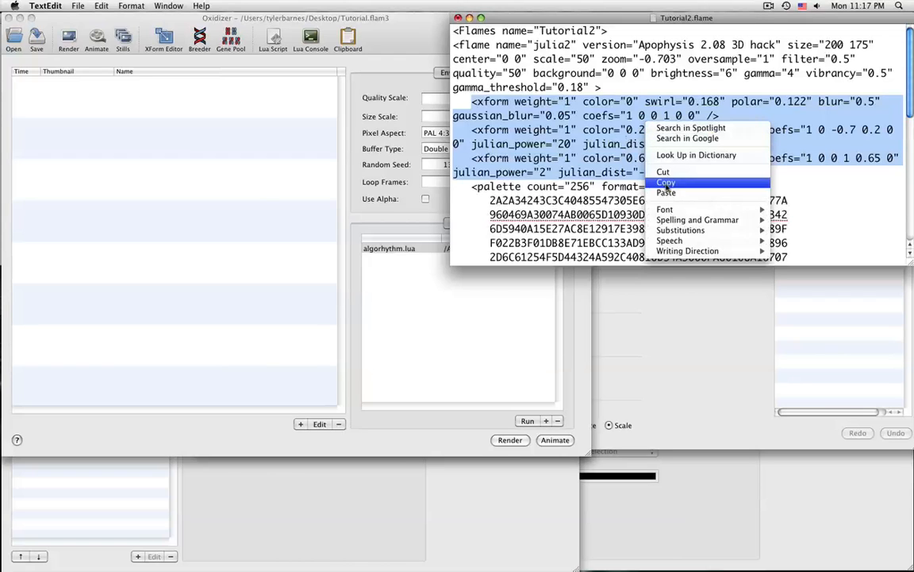
left_click(667, 184)
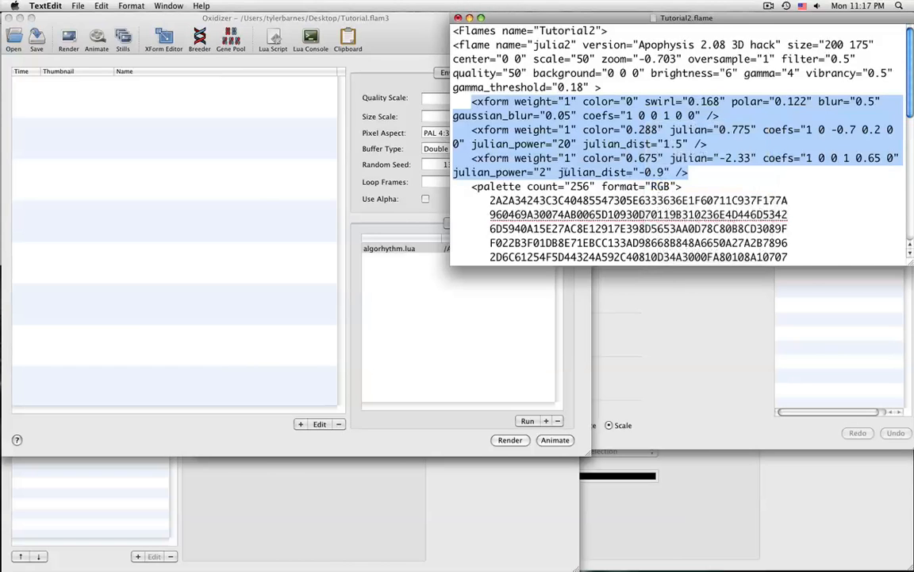
Switch to Oxidizer and create a new flame document
left_click(157, 19)
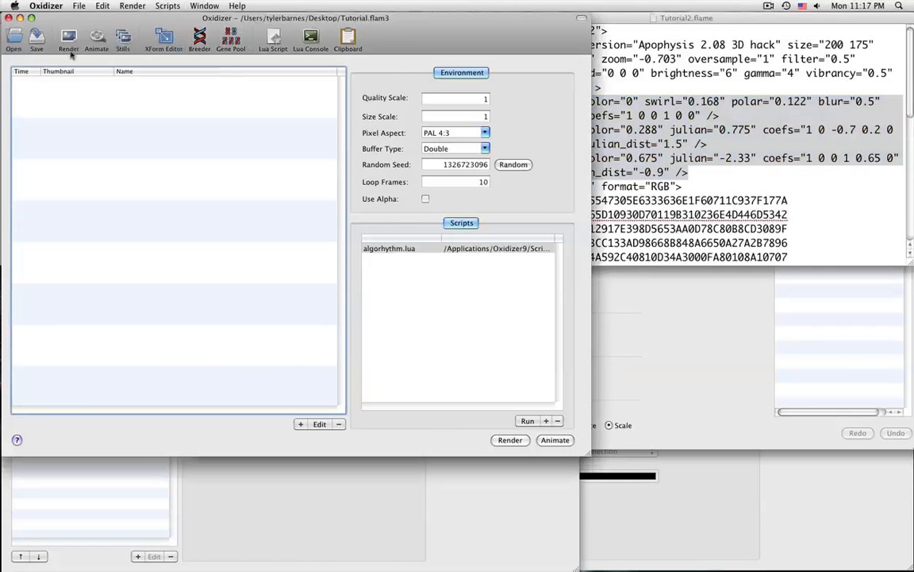
left_click(79, 6)
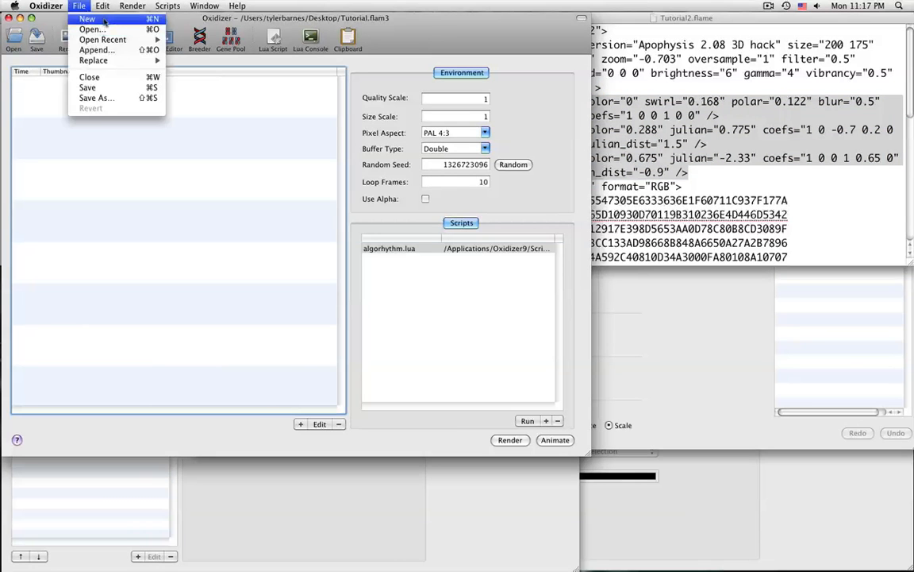
left_click(104, 21)
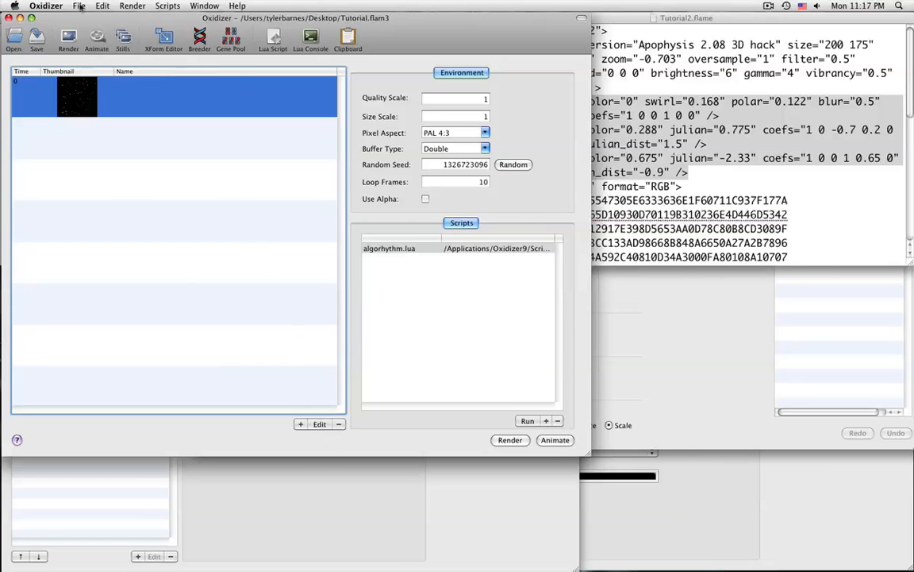
left_click(79, 6)
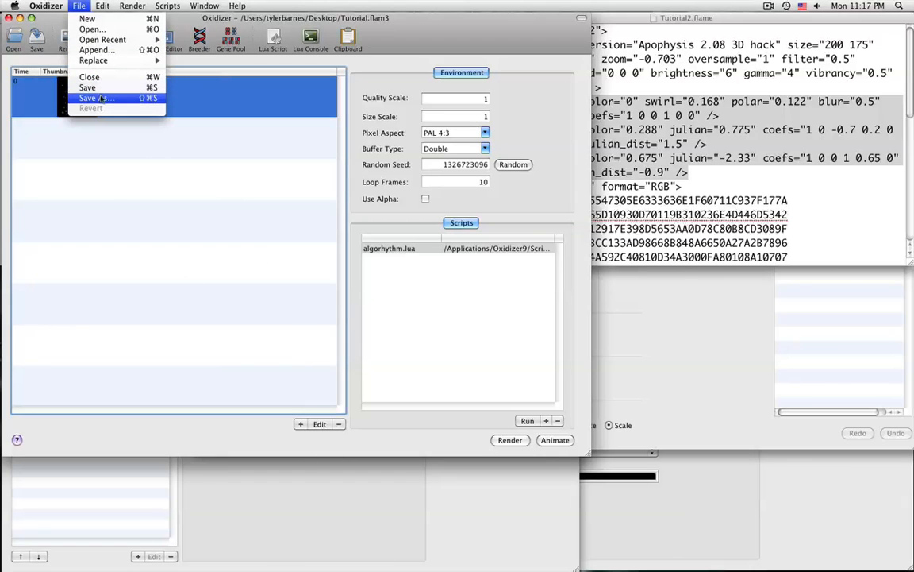
left_click(468, 20)
Replace the three xform entries in Tutorial.flam3 in TextEdit with the ones copied from Tutorial2.flame
mouse_move(2, 570)
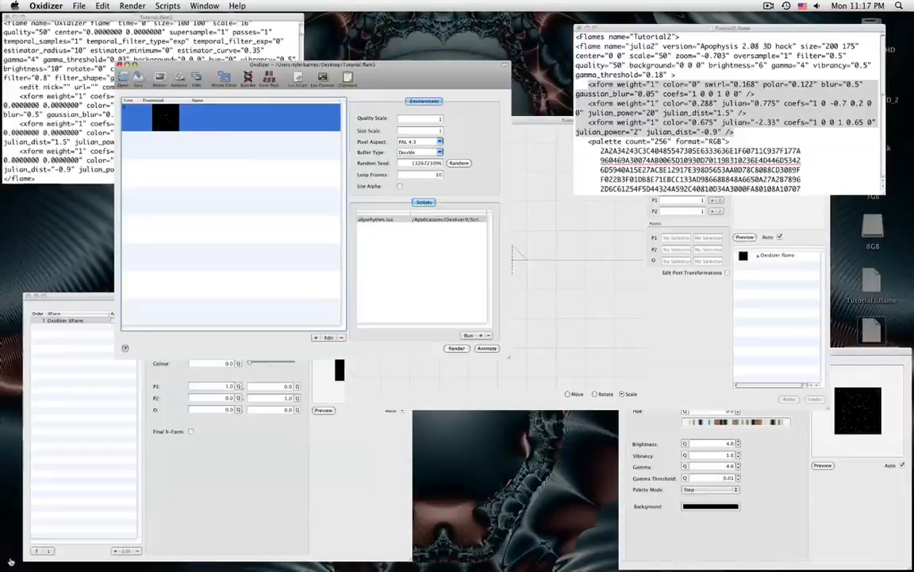
left_click(159, 47)
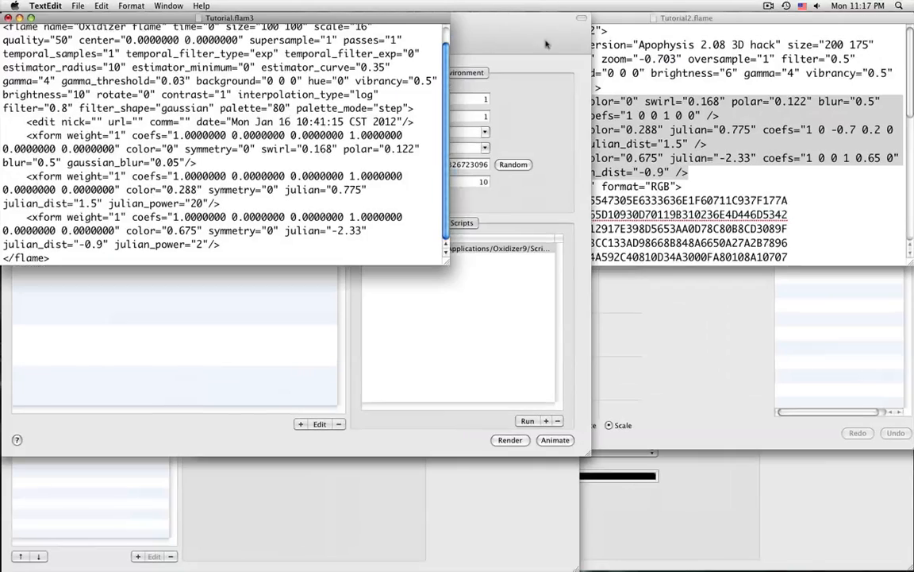
left_click(648, 20)
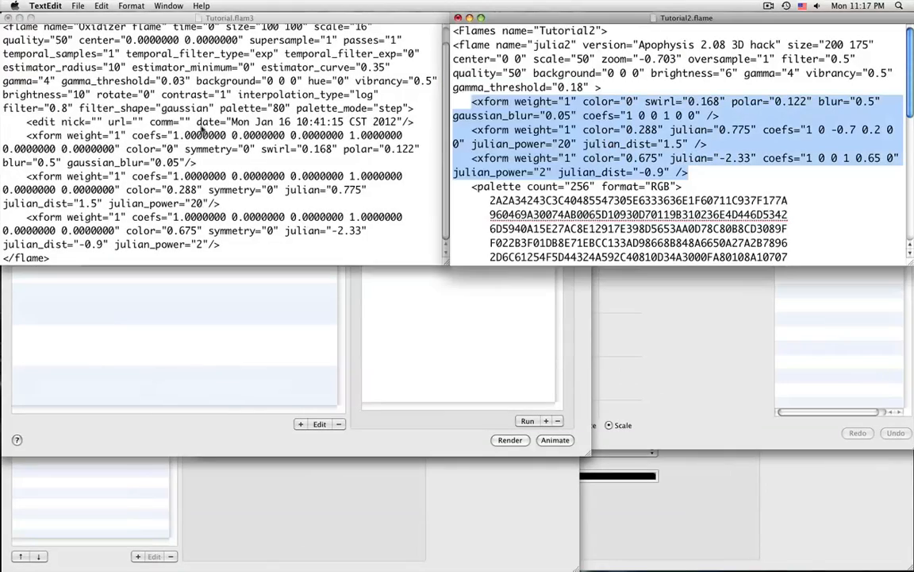
left_click(24, 137)
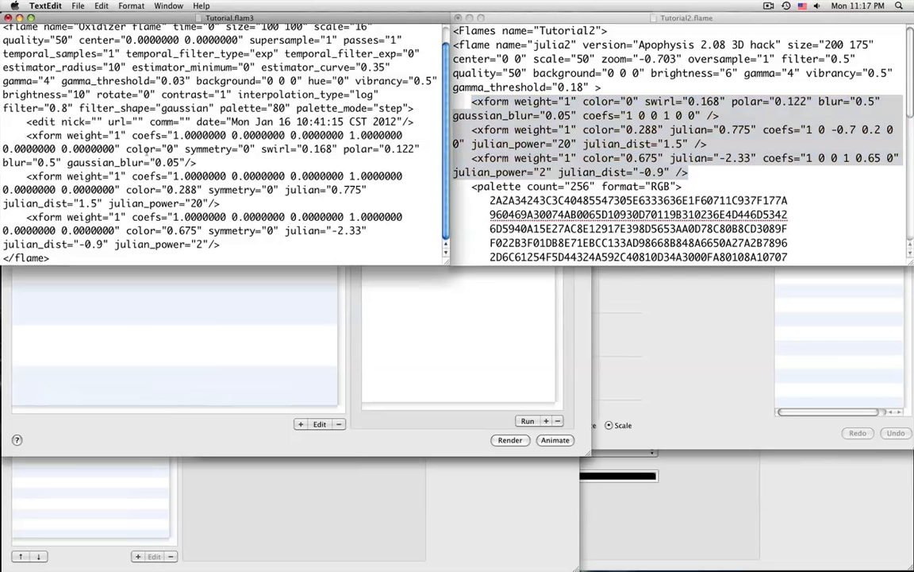
left_click_drag(24, 137, 229, 247)
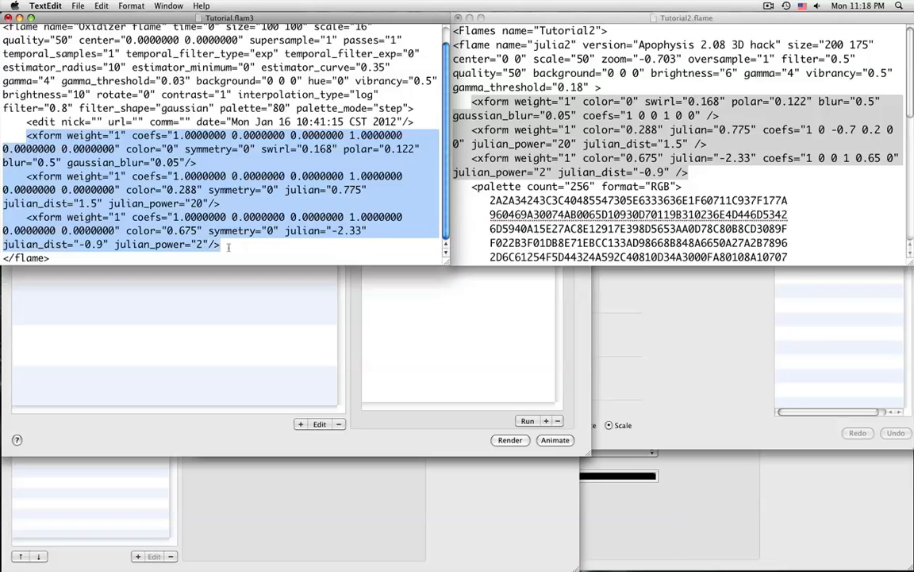
right_click(165, 165)
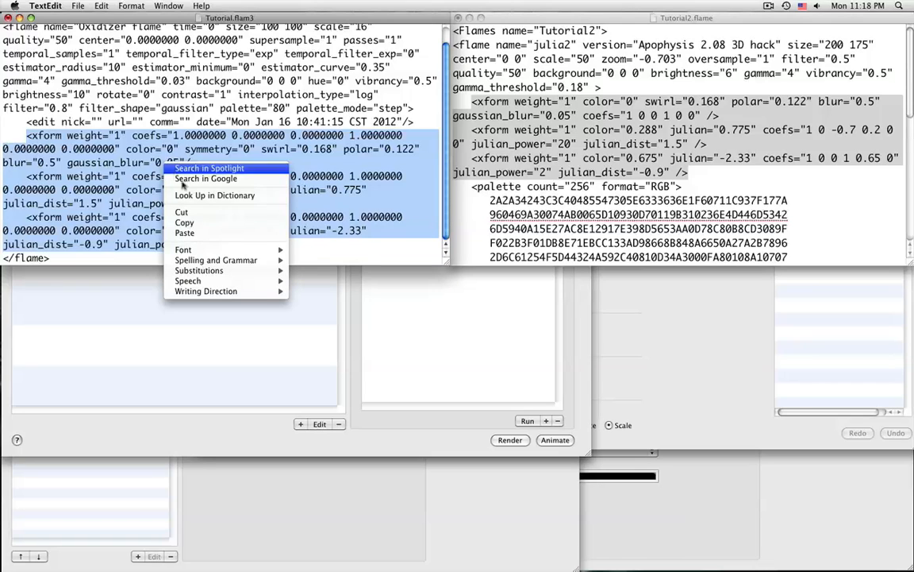
left_click(185, 233)
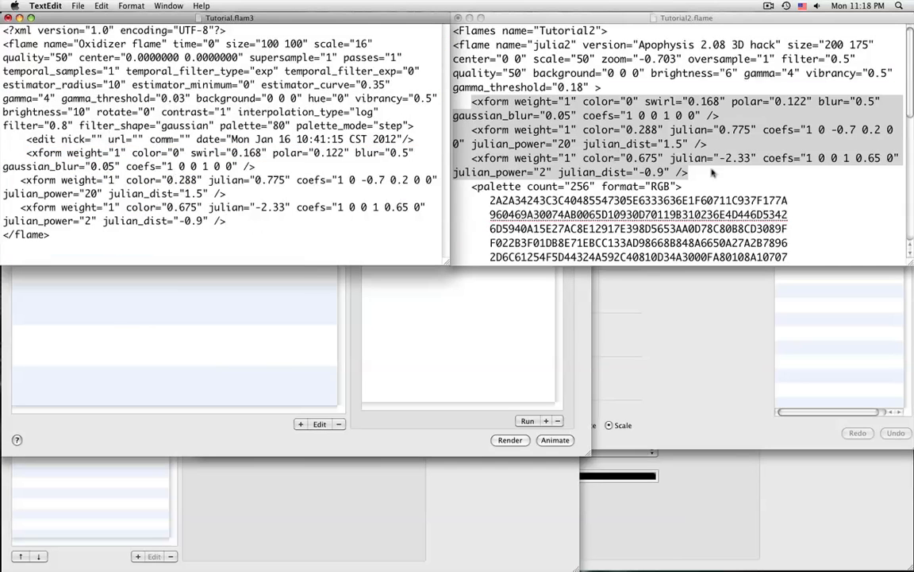
Compare the flame header attributes of Tutorial2.flame and Tutorial.flam3, including quality, temporal_filter_exp and the estimator and gamma settings
left_click(717, 185)
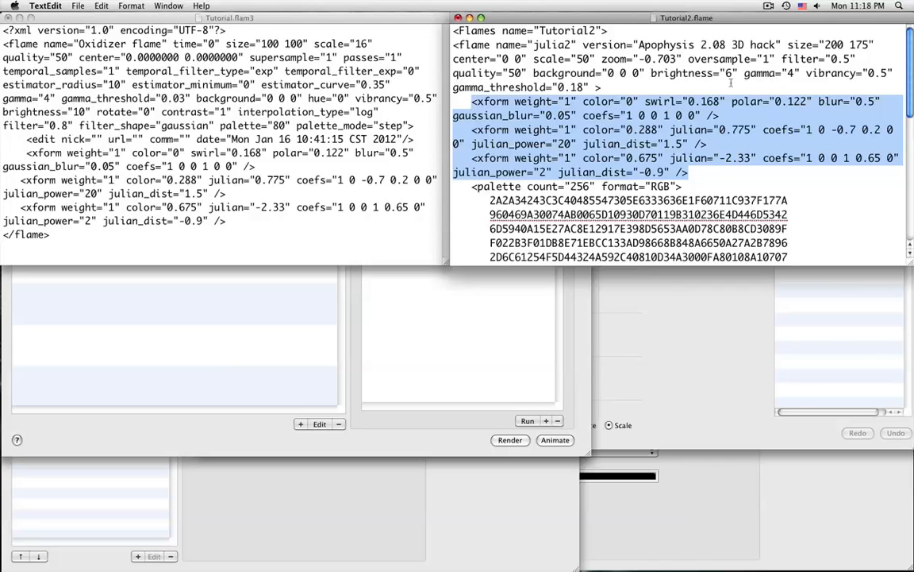
double_click(517, 73)
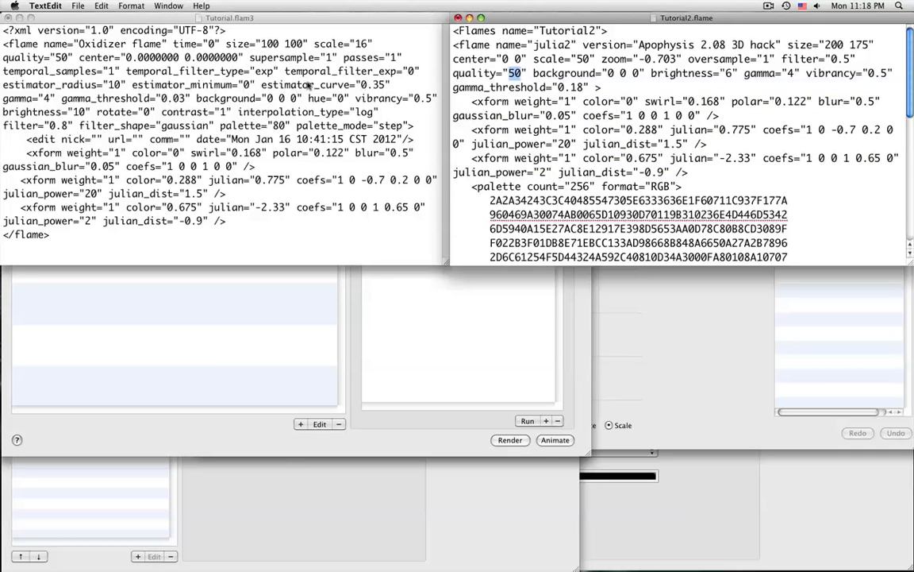
left_click(278, 79)
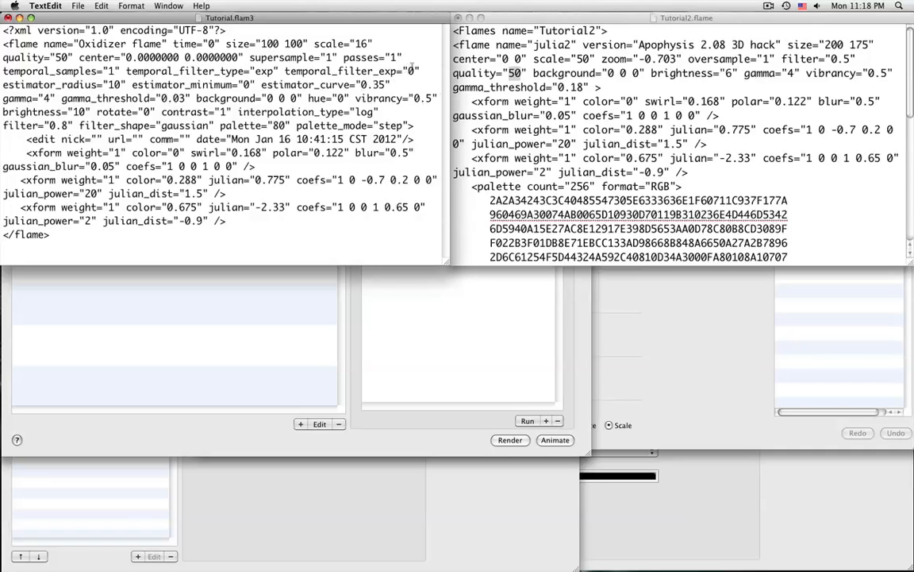
double_click(302, 71)
left_click(469, 47)
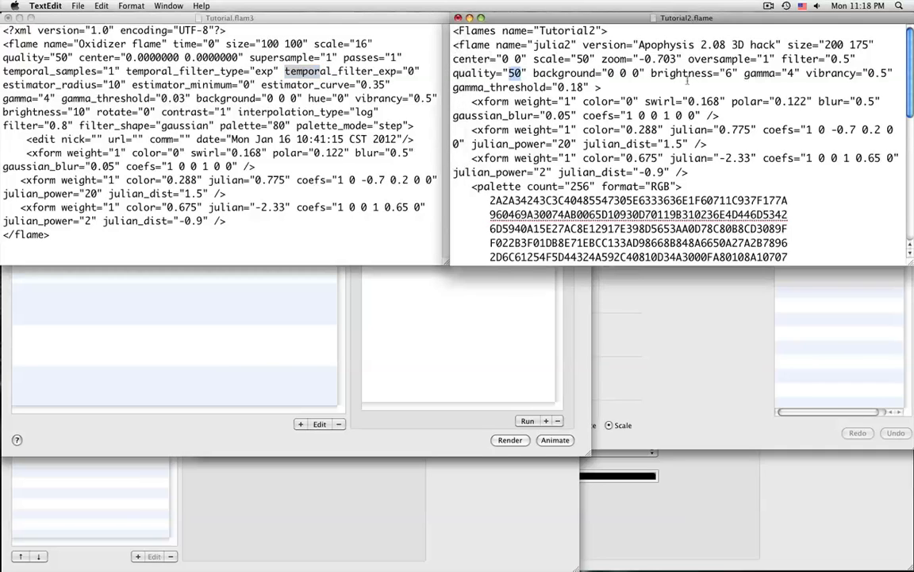
left_click_drag(615, 90, 453, 48)
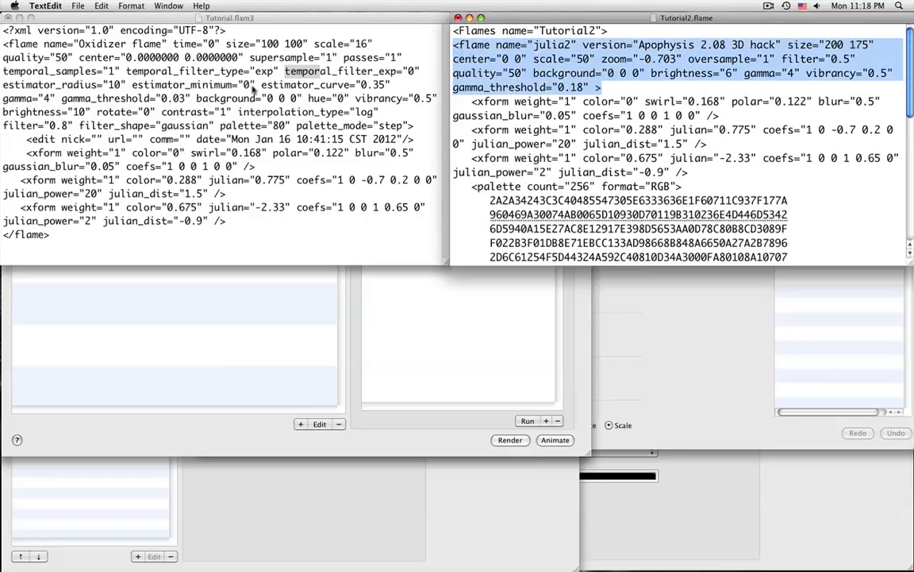
left_click(77, 63)
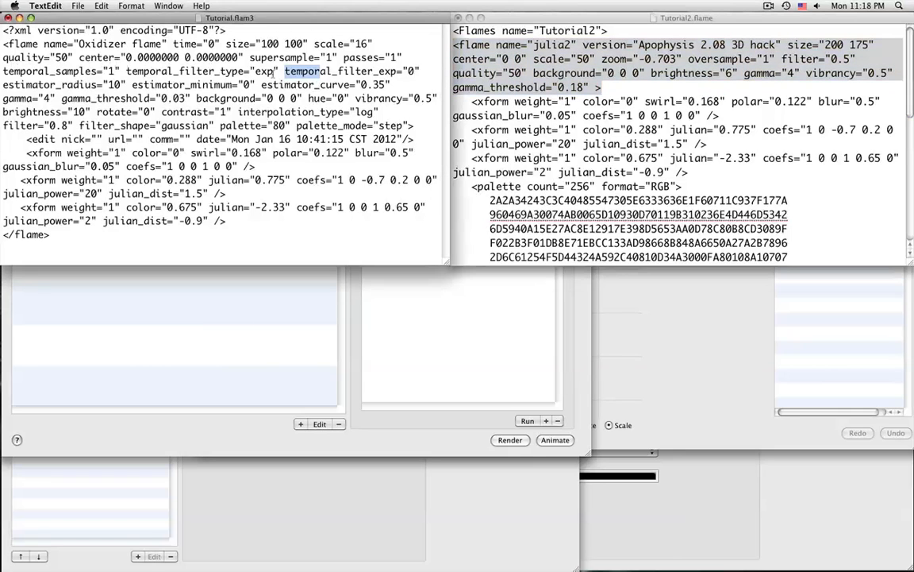
left_click_drag(283, 70, 395, 71)
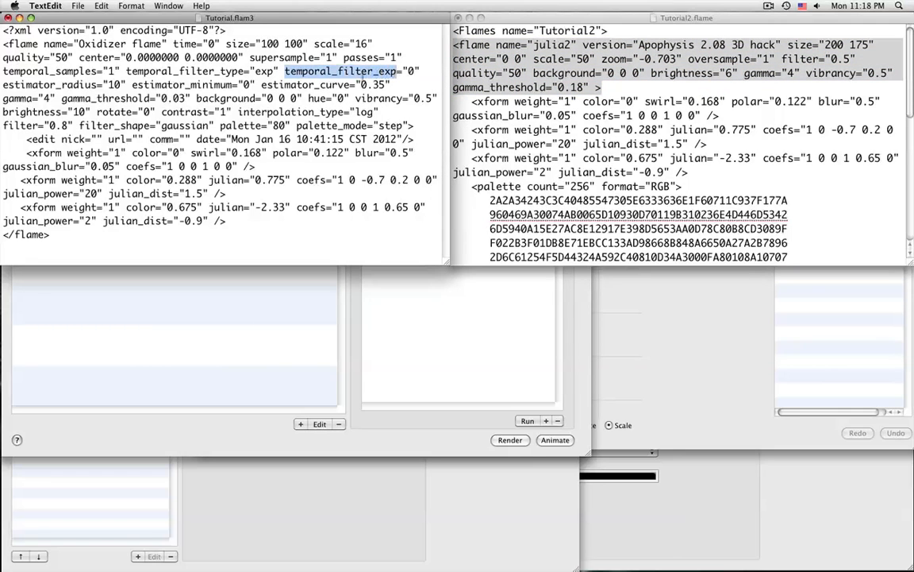
left_click_drag(174, 84, 363, 97)
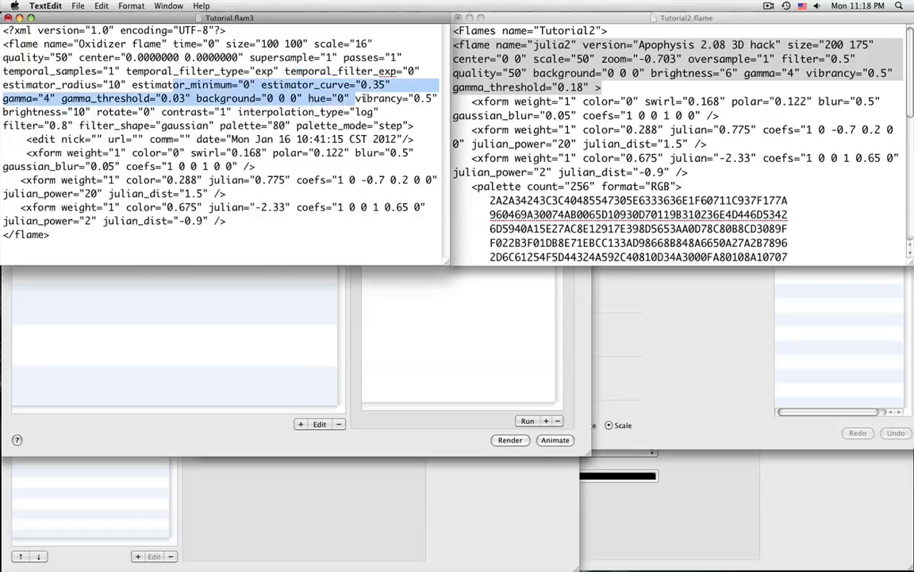
left_click(414, 53)
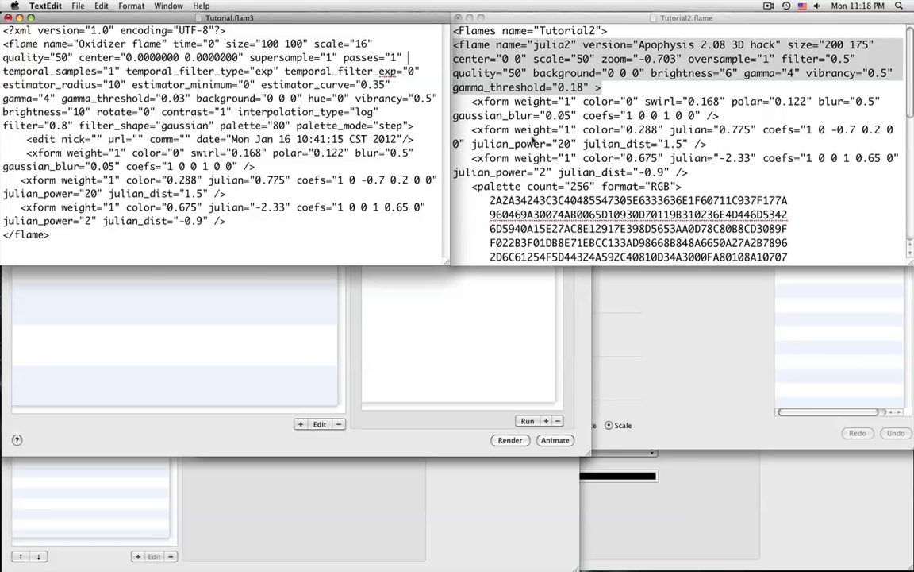
left_click(456, 23)
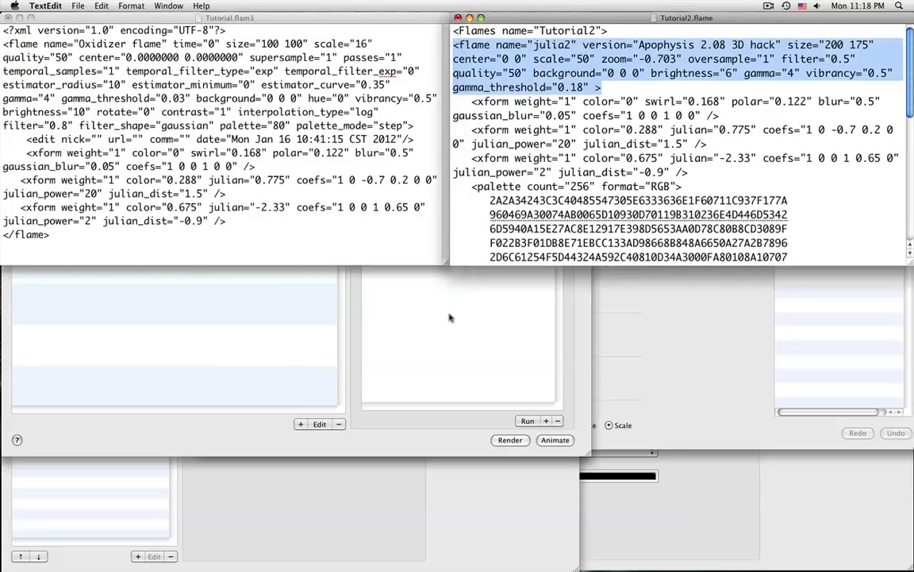
Save the edited Tutorial.flam3 file
left_click(85, 22)
left_click(78, 6)
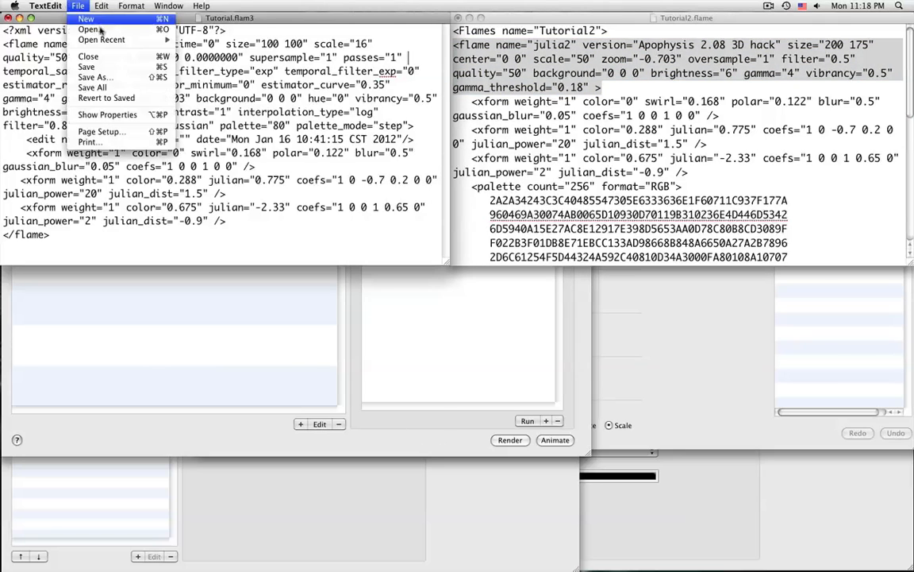
left_click(89, 67)
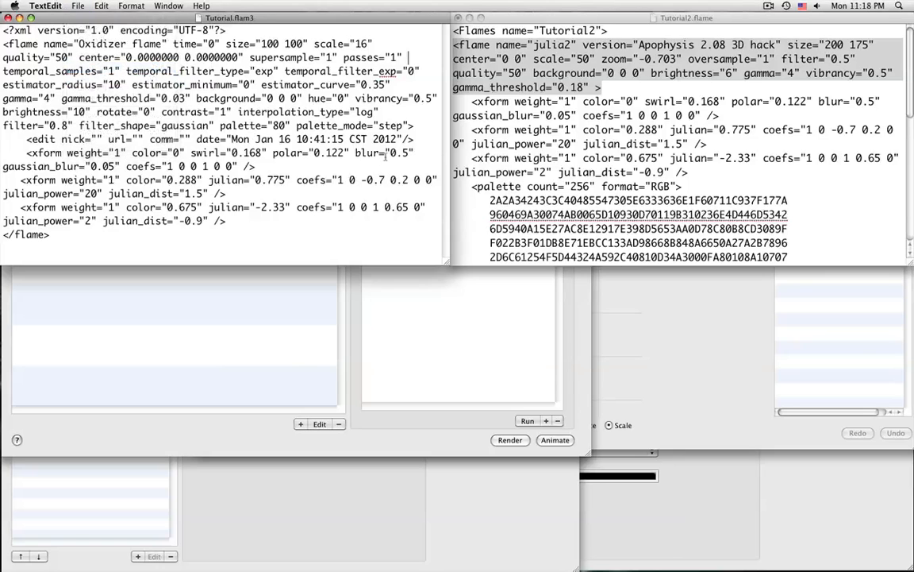
Switch to Oxidizer and open Tutorial.flam3 from the Desktop
left_click(328, 399)
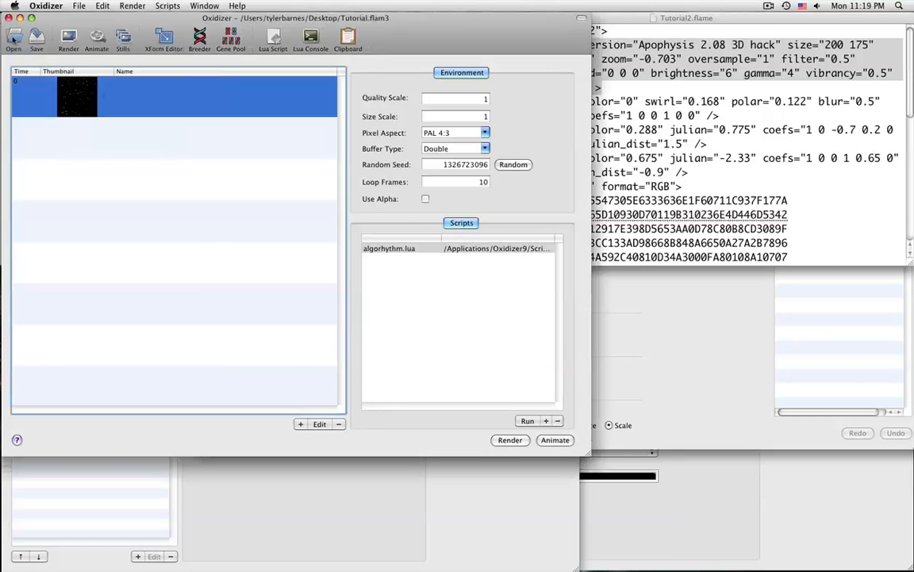
left_click(14, 36)
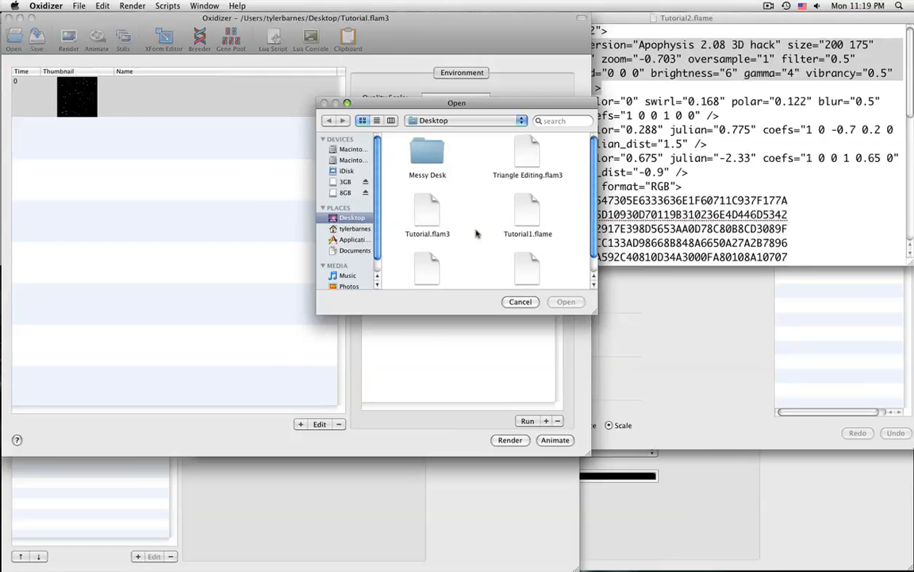
left_click(427, 213)
left_click(566, 302)
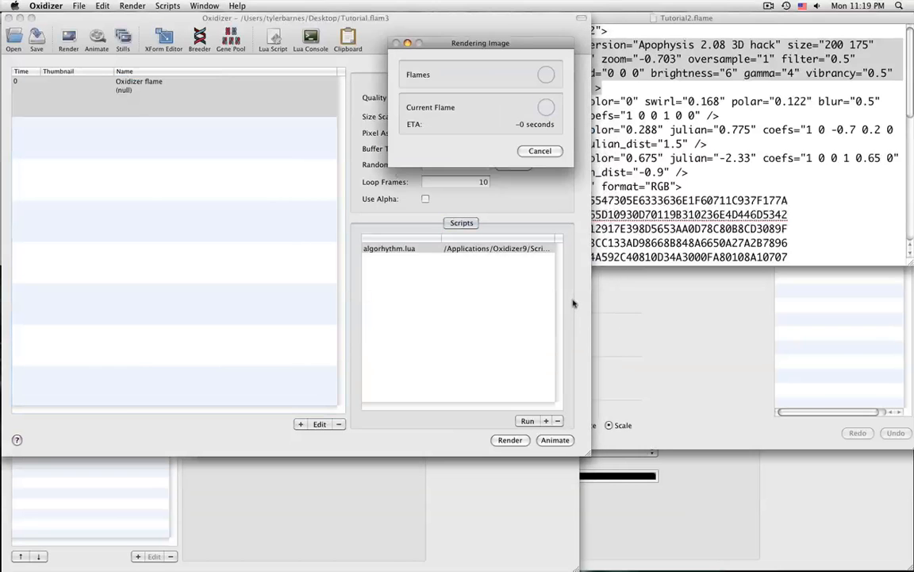
Open the flame for editing, expand it in the Transformation Editor and select its second xform
left_click(319, 424)
left_click(812, 220)
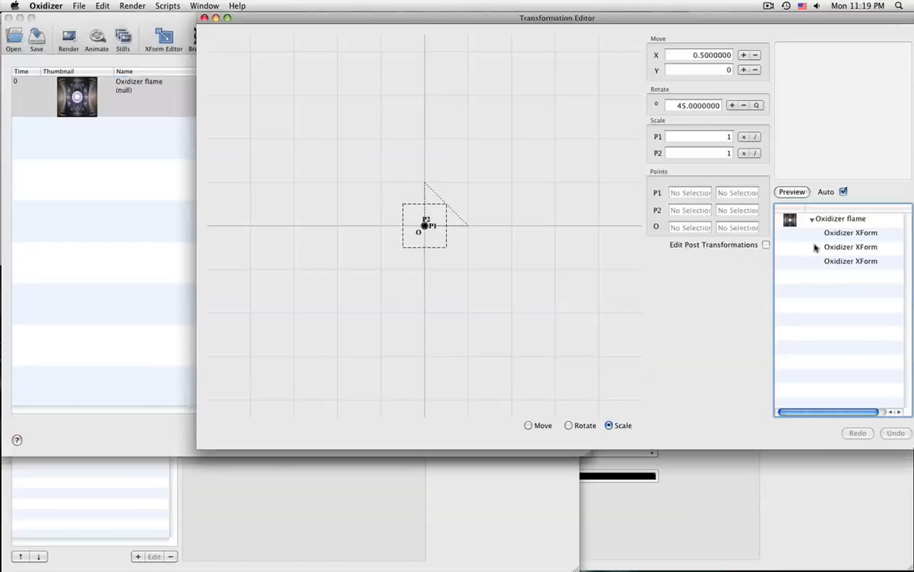
left_click(843, 247)
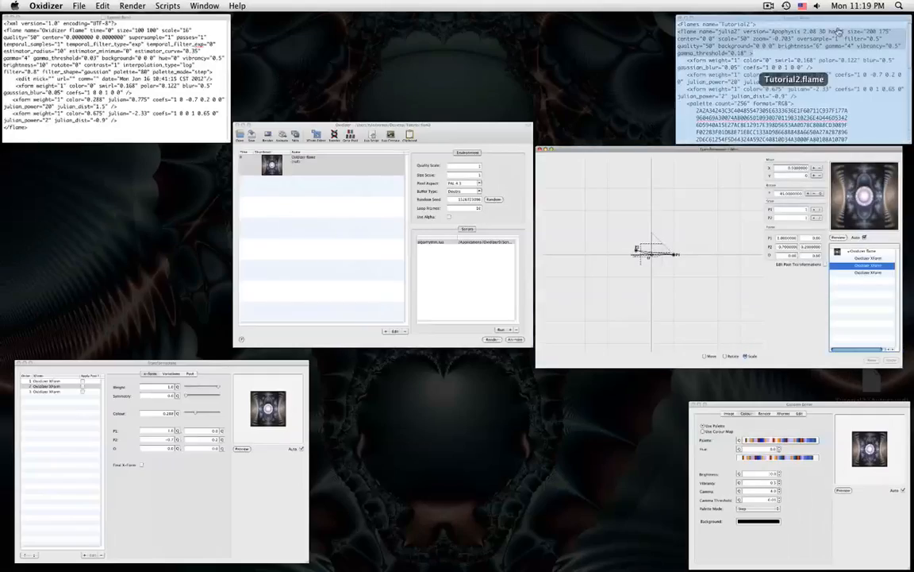
Examine the RGB palette data in Tutorial2.flame and compare it with the palette attributes in Tutorial.flam3
left_click(636, 33)
scroll(619, 158, "down", 5)
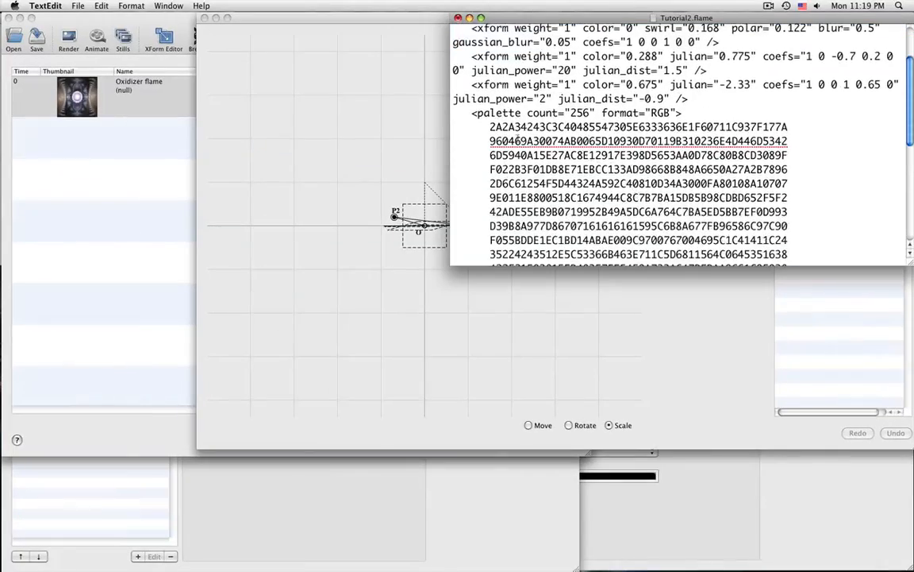
scroll(488, 135, "down", 4)
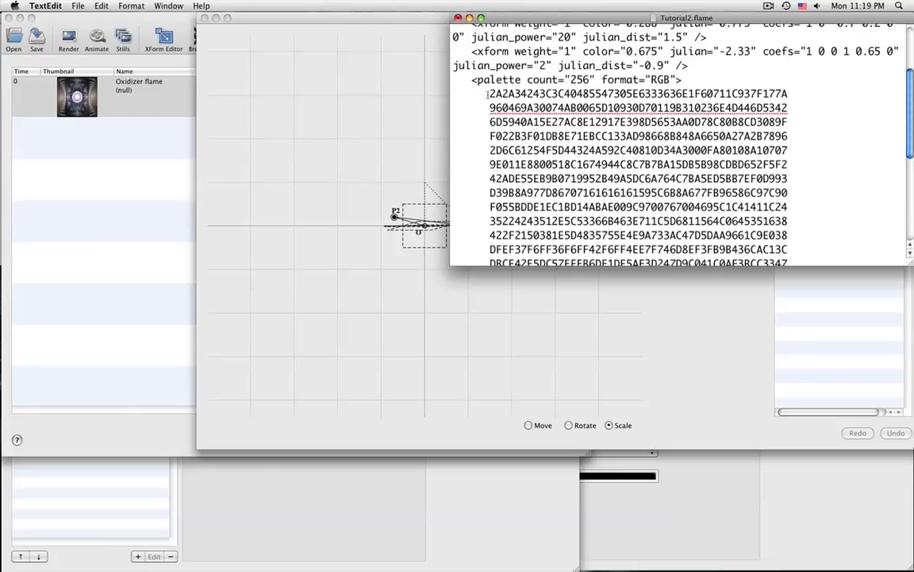
left_click_drag(489, 73, 788, 215)
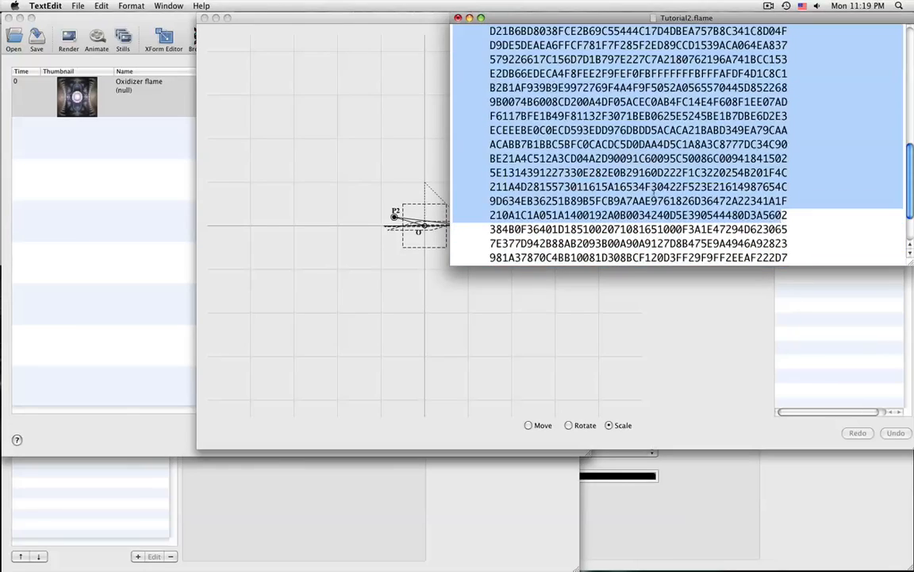
left_click(648, 175)
scroll(647, 173, "up", 12)
mouse_move(0, 570)
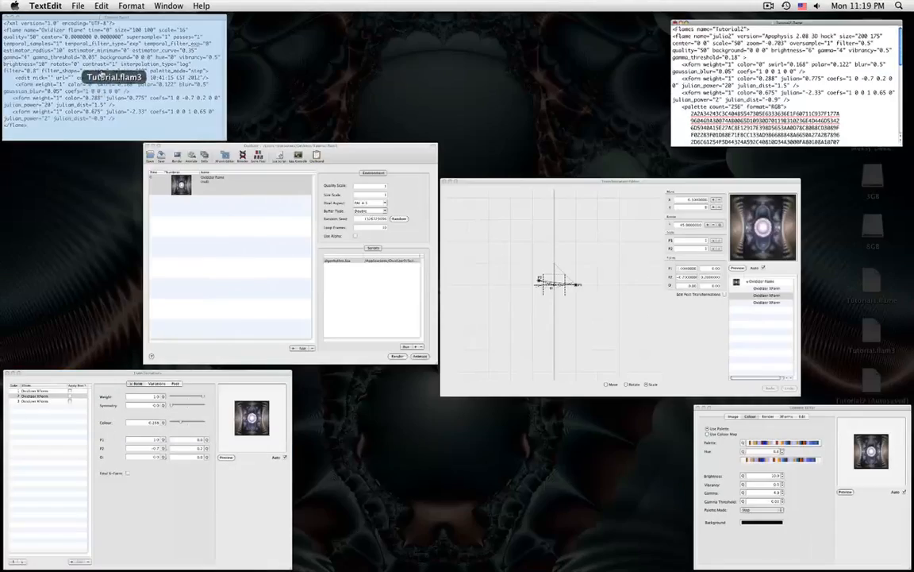
left_click(102, 74)
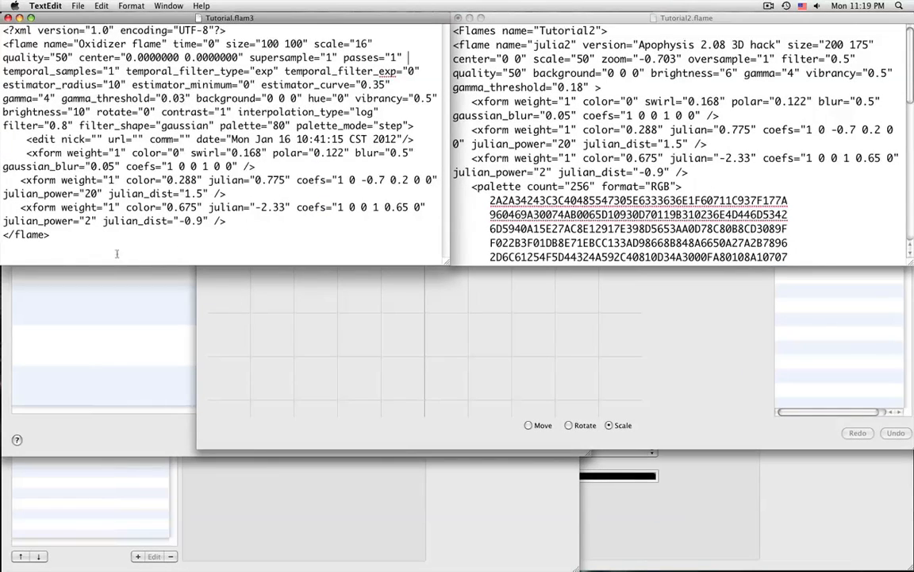
Look over the loaded flame in the Genome Editor, the Transformation Editor and the main flame window
left_click(673, 518)
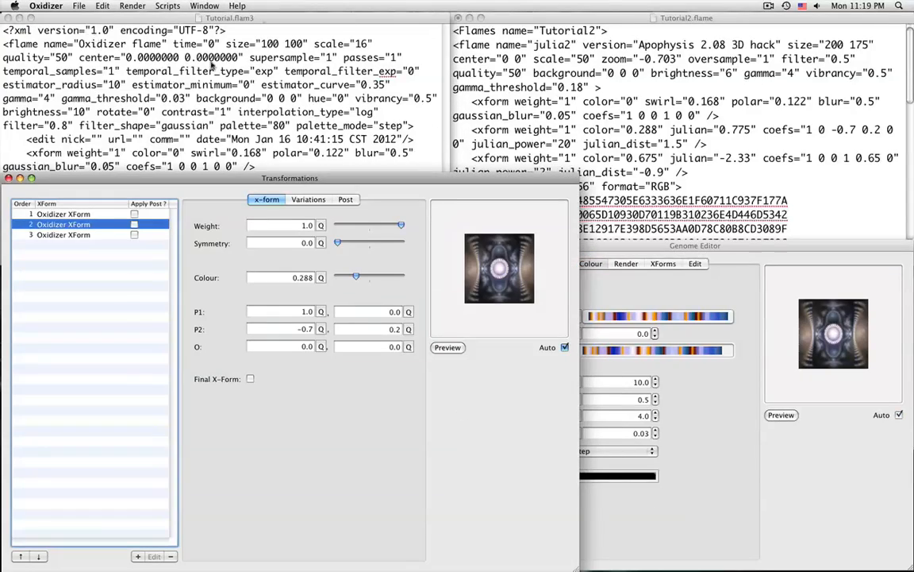
mouse_move(2, 569)
left_click(396, 262)
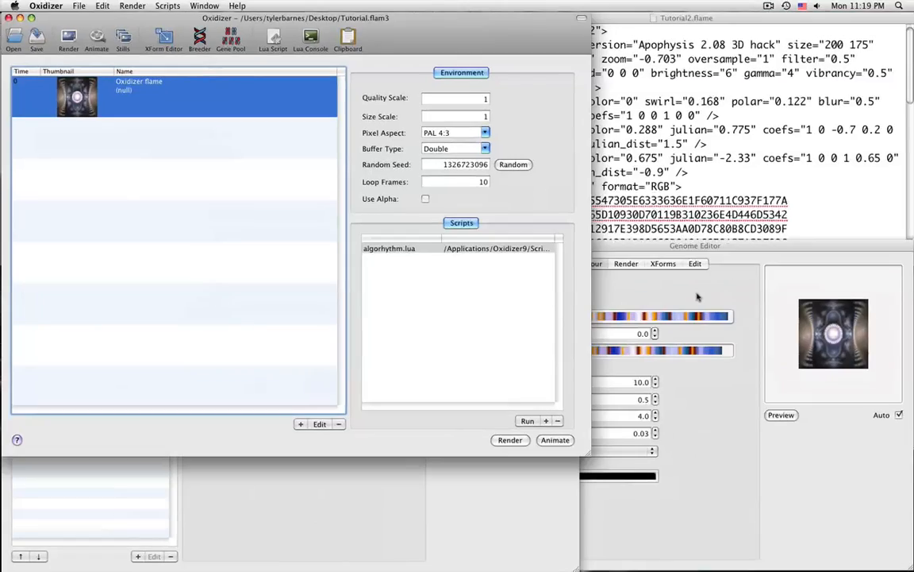
key("F9")
left_click(749, 305)
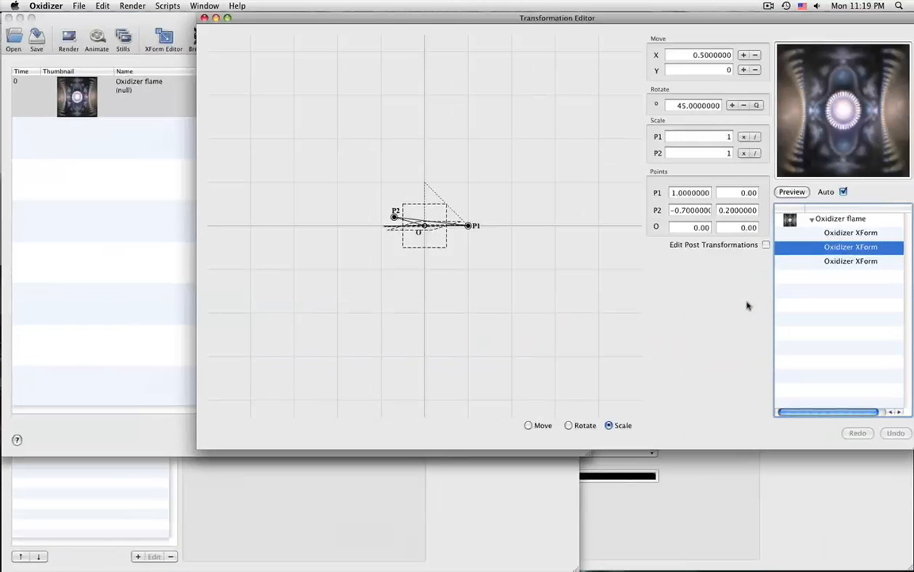
left_click(144, 19)
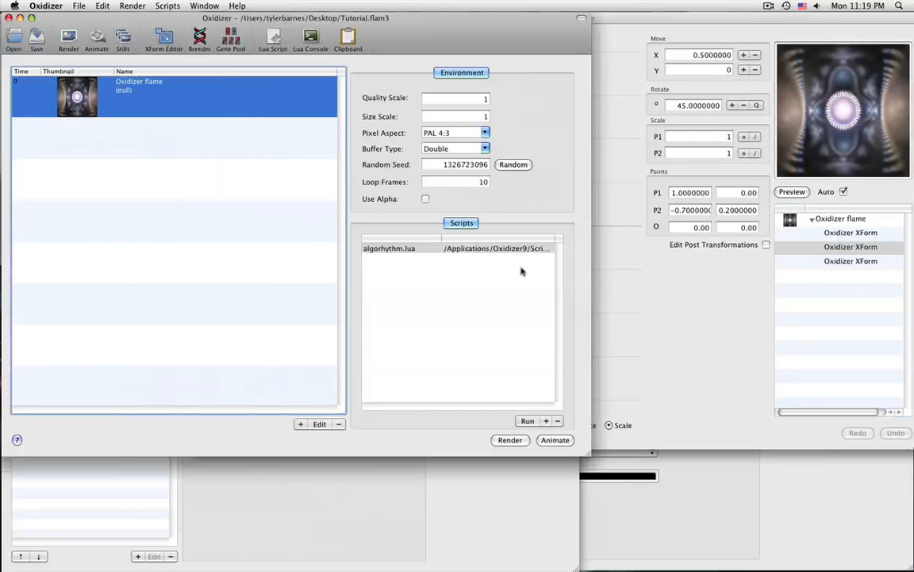
Switch to the Julian Tutorial page in Safari and read through its steps for the three triangles
left_click(754, 333)
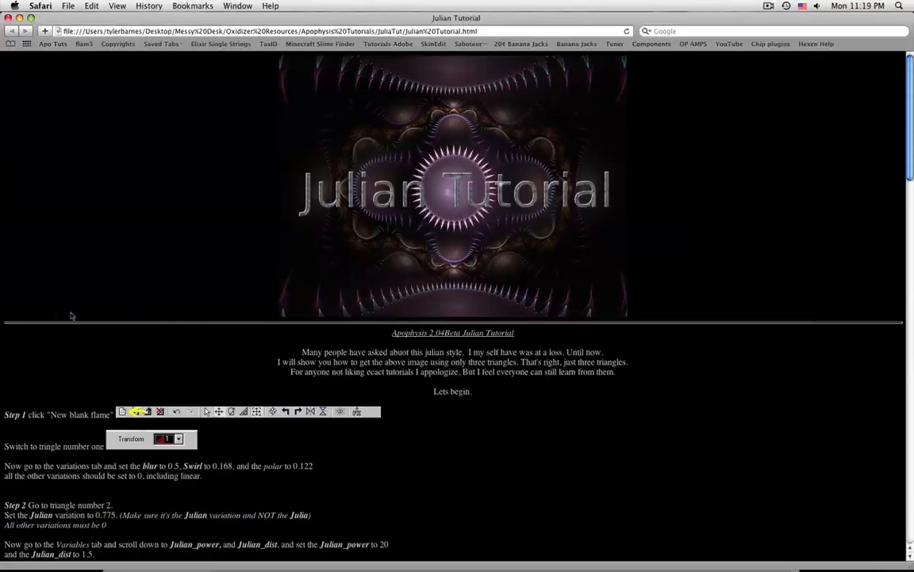
scroll(364, 350, "down", 5)
scroll(364, 350, "down", 8)
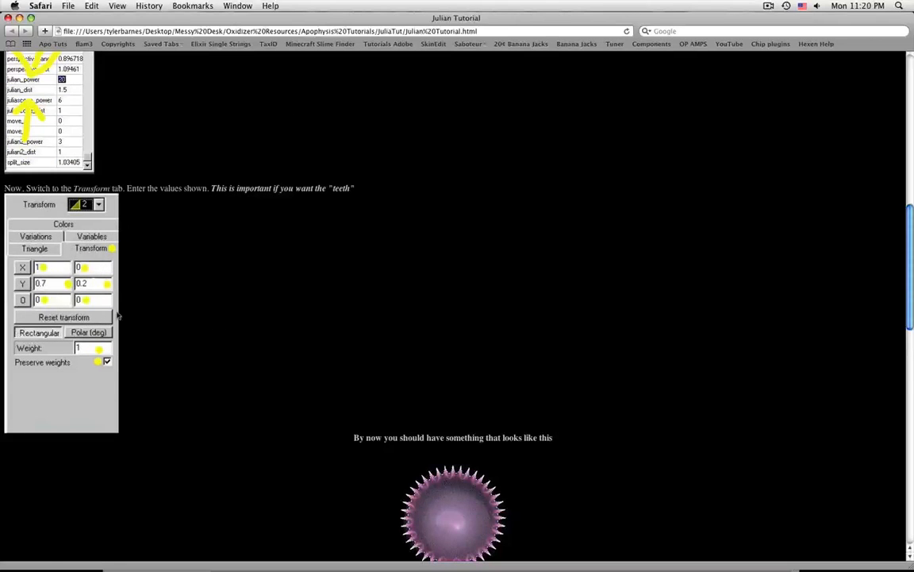
scroll(190, 302, "down", 15)
scroll(55, 197, "up", 6)
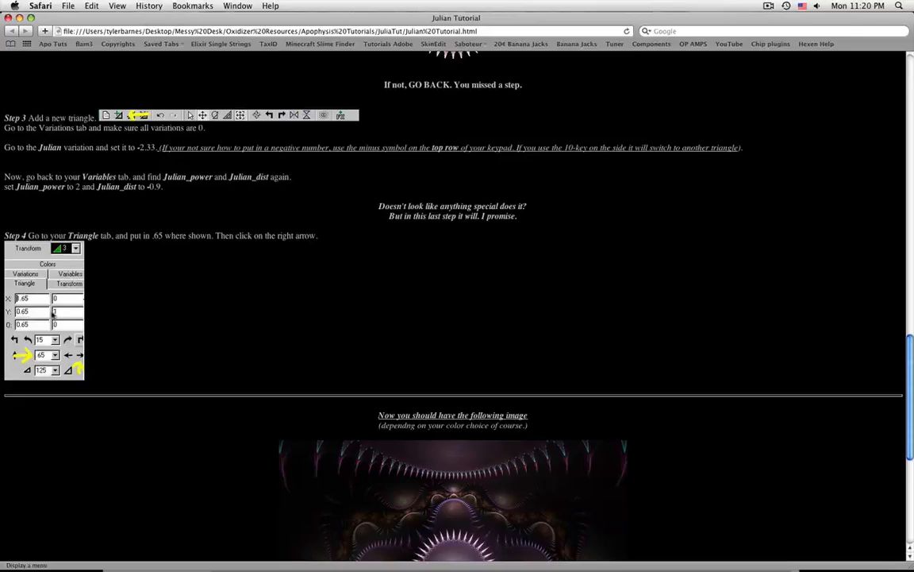
Switch back to Oxidizer and open Triangle Editing.flam3 from the Desktop
key("F9")
left_click(300, 323)
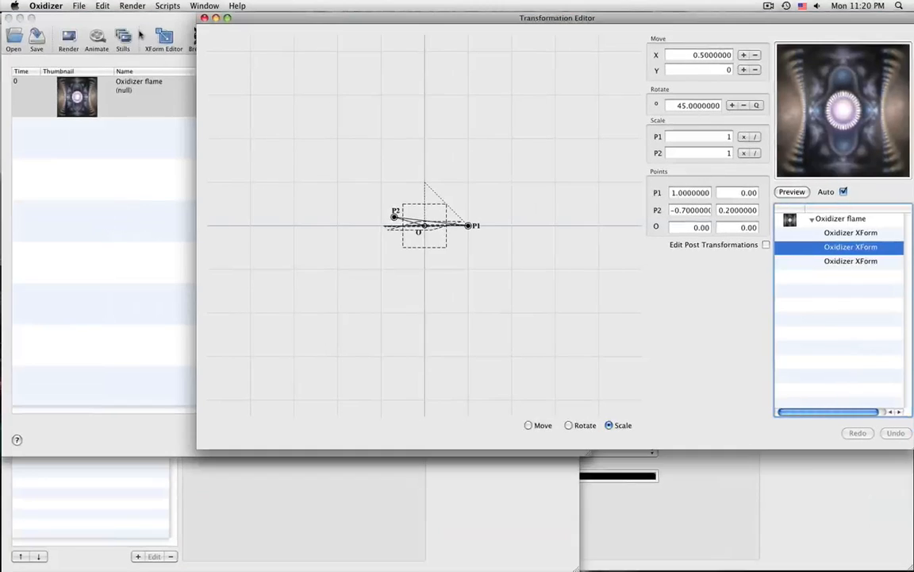
left_click(140, 26)
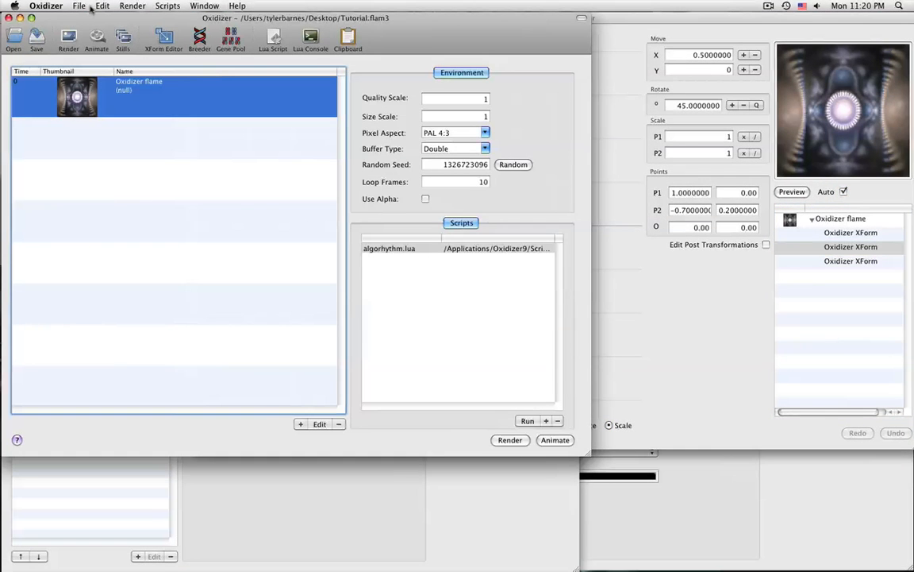
left_click(14, 37)
left_click(533, 149)
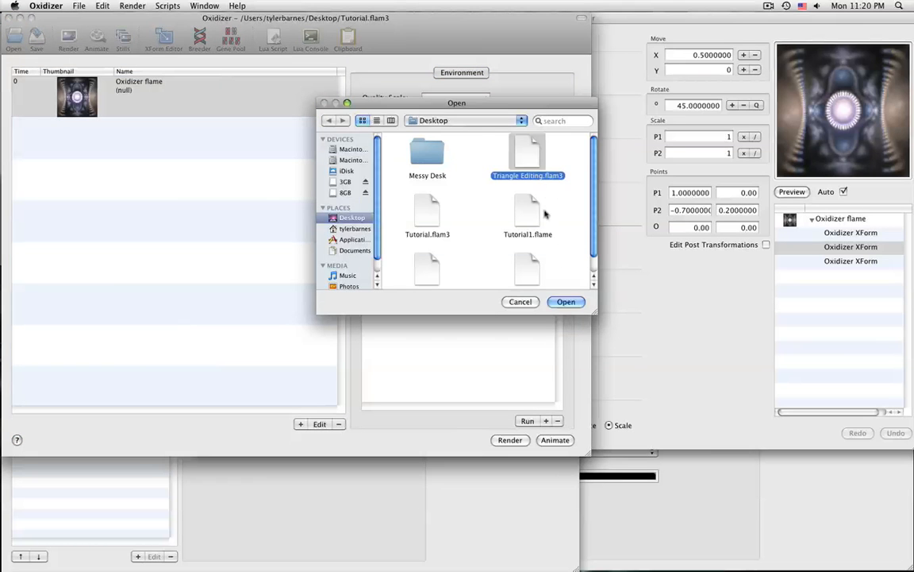
left_click(565, 302)
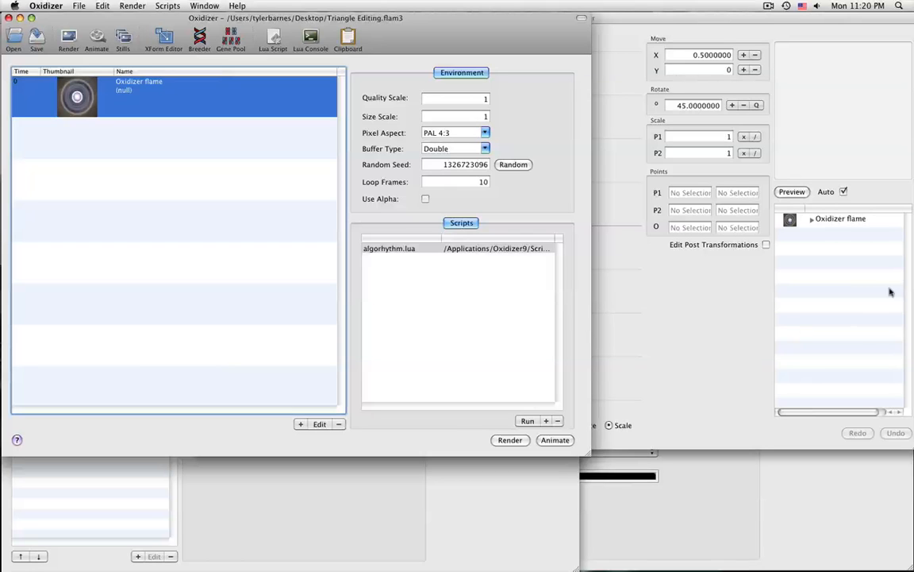
Expand the flame in the Transformation Editor, inspect the triangles of its three xforms and select the second xform
left_click(808, 220)
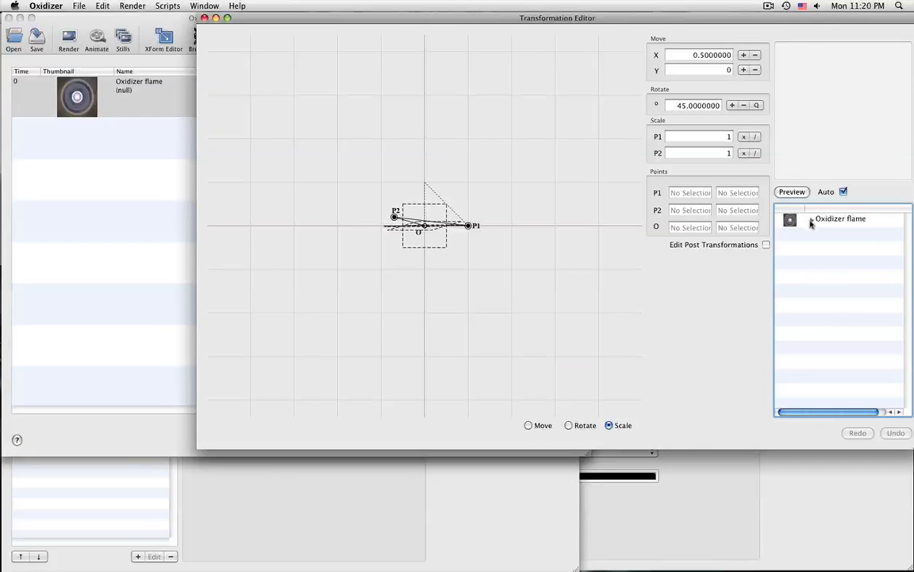
left_click(812, 220)
left_click(845, 246)
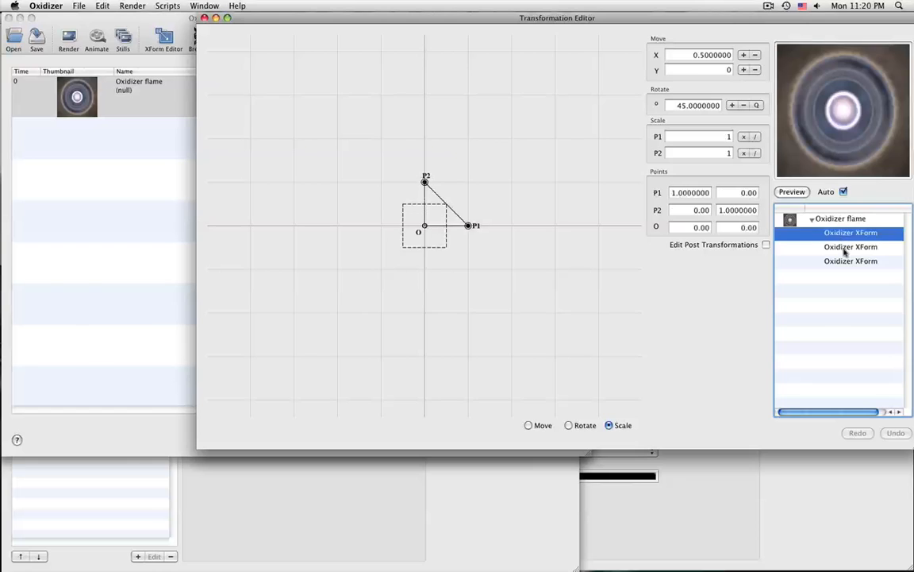
left_click(846, 263)
left_click(841, 233)
left_click(842, 249)
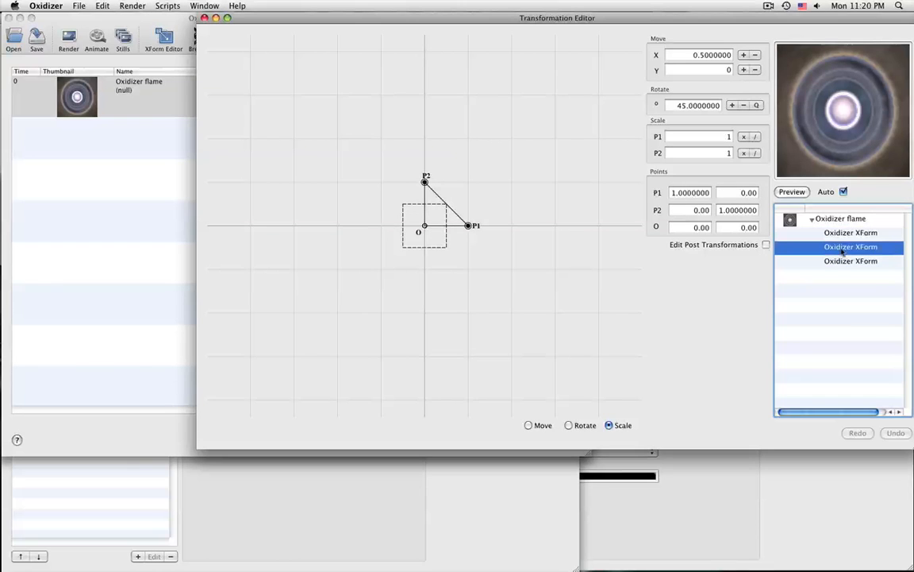
left_click(845, 260)
left_click(848, 232)
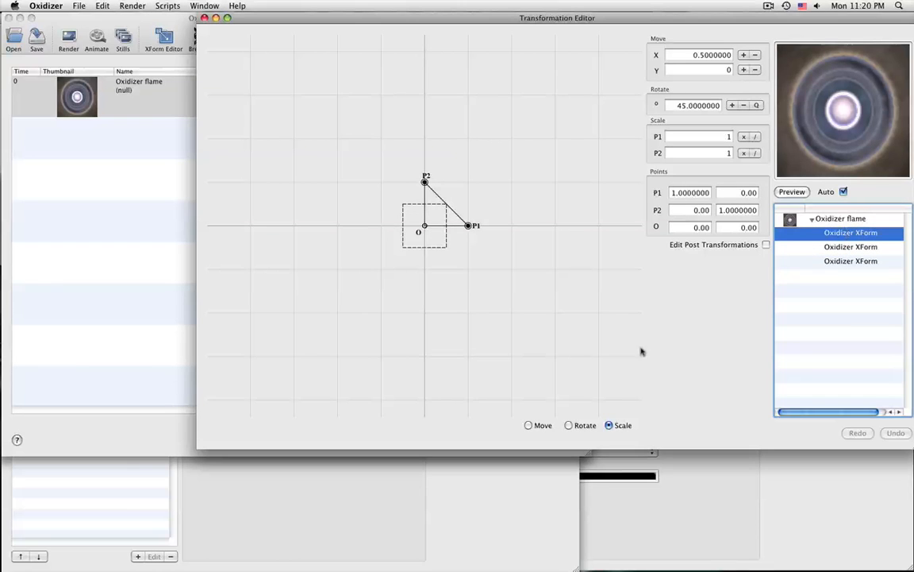
left_click(870, 248)
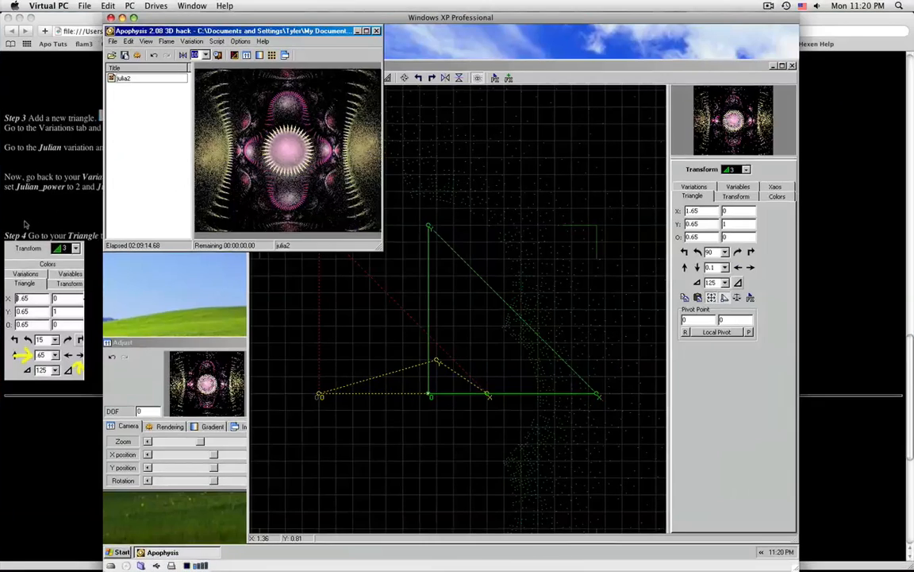
Return to the Julian Tutorial in Safari and check the Transform values given for triangle 2
left_click(35, 226)
scroll(144, 258, "up", 15)
scroll(143, 257, "down", 6)
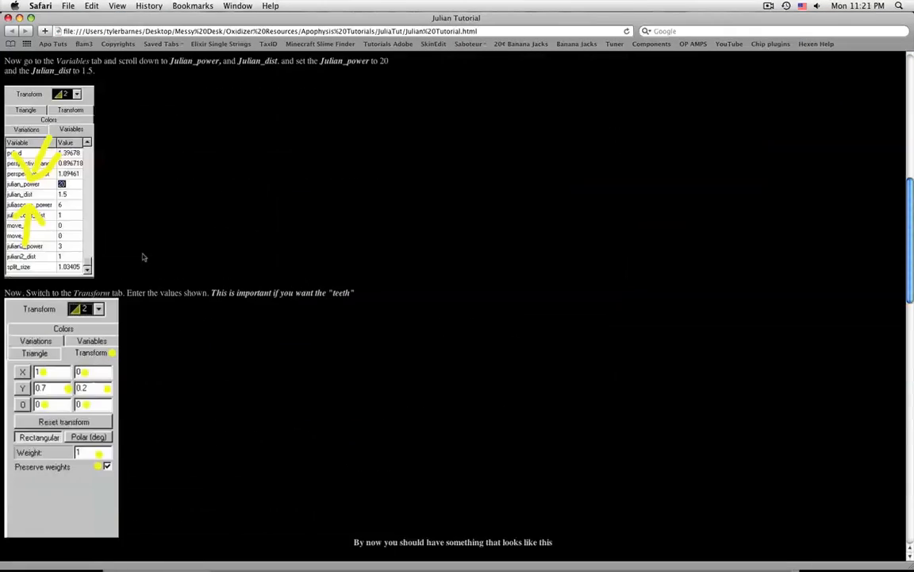
scroll(144, 257, "down", 3)
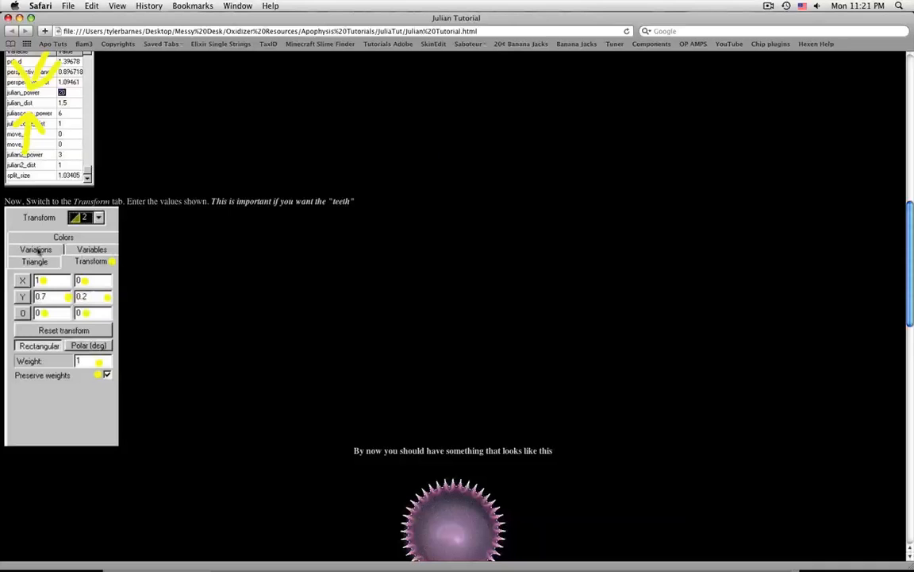
scroll(61, 276, "down", 3)
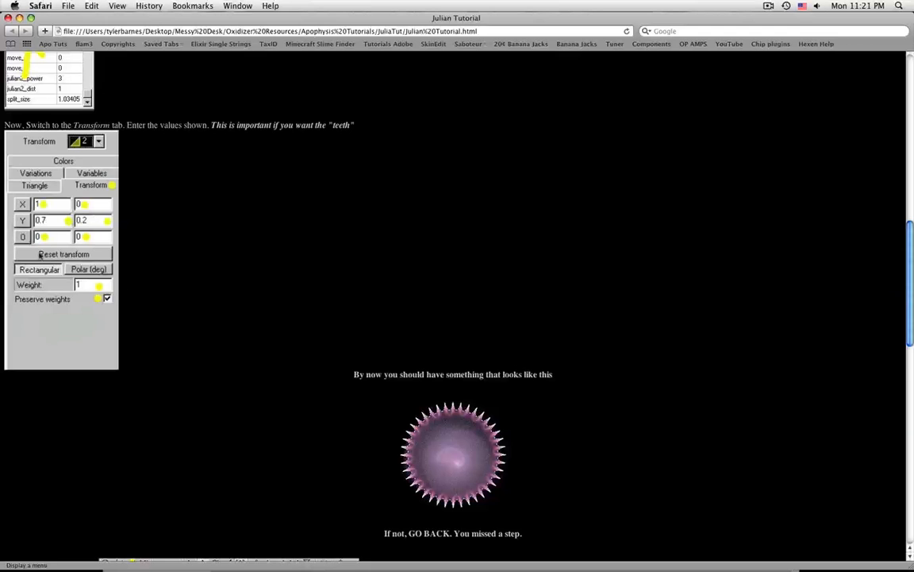
key("F8")
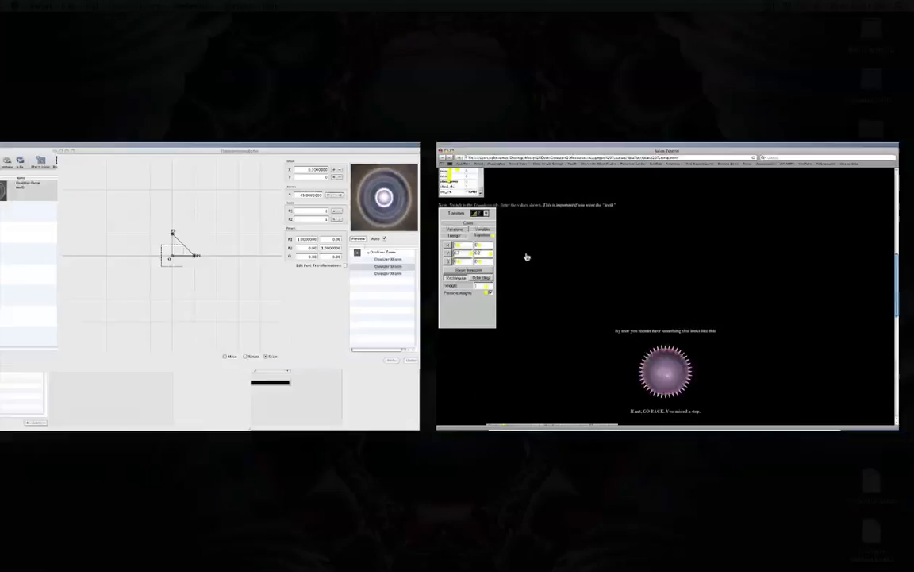
left_click(255, 333)
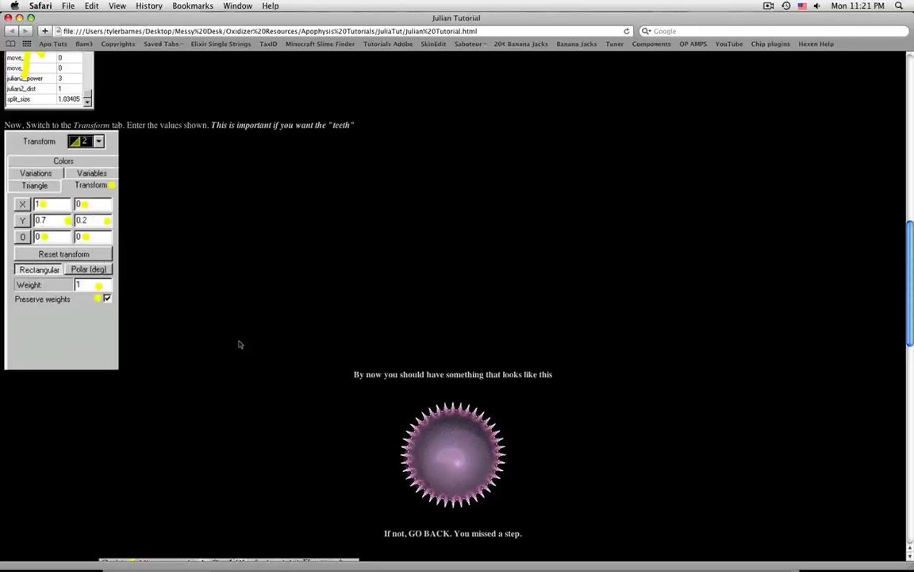
In Oxidizer, set point P2 of the second xform to 0.7 and 0.2
key("F8")
left_click(394, 215)
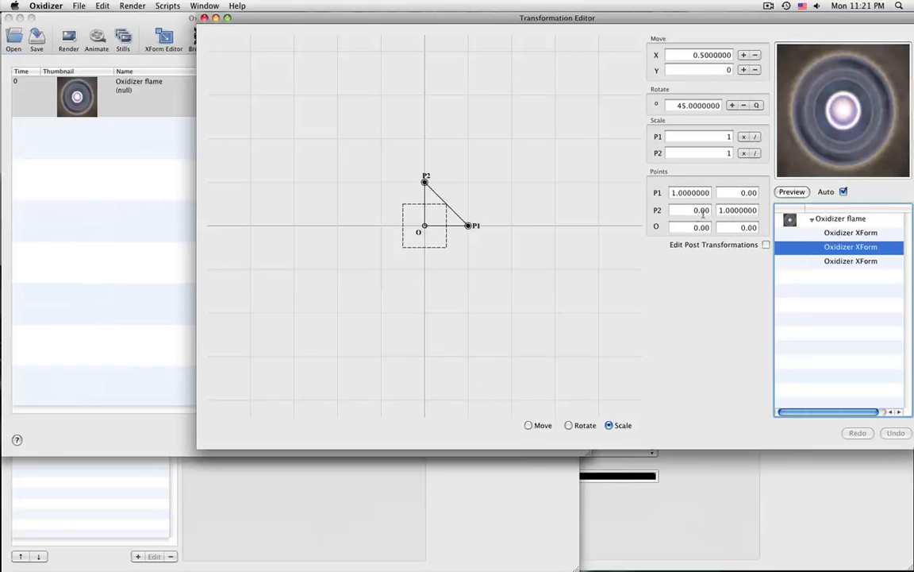
left_click(701, 210)
type("7")
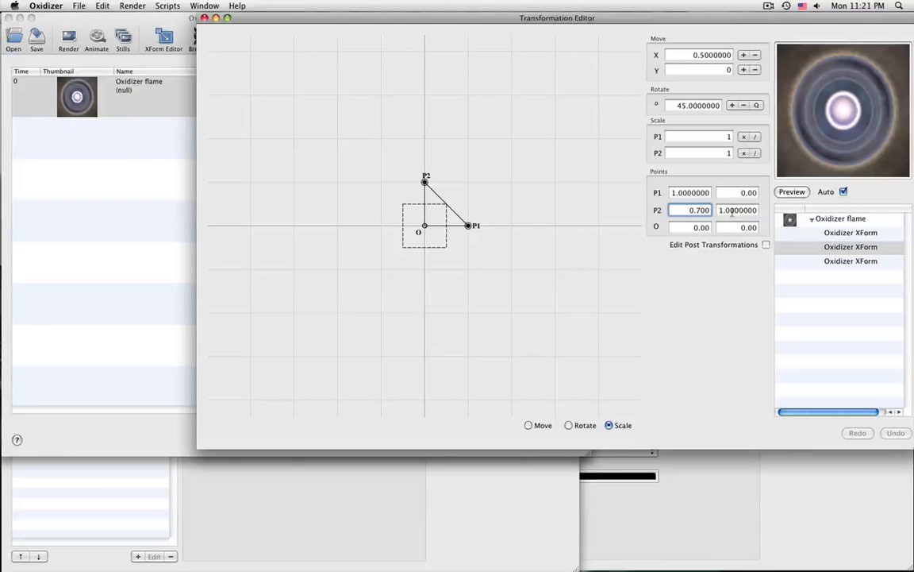
left_click(732, 211)
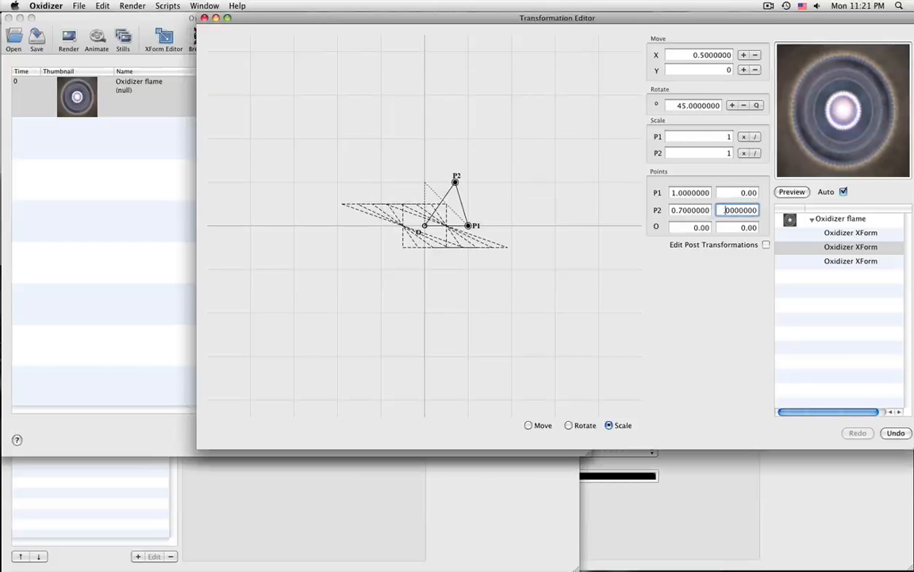
left_click(729, 191)
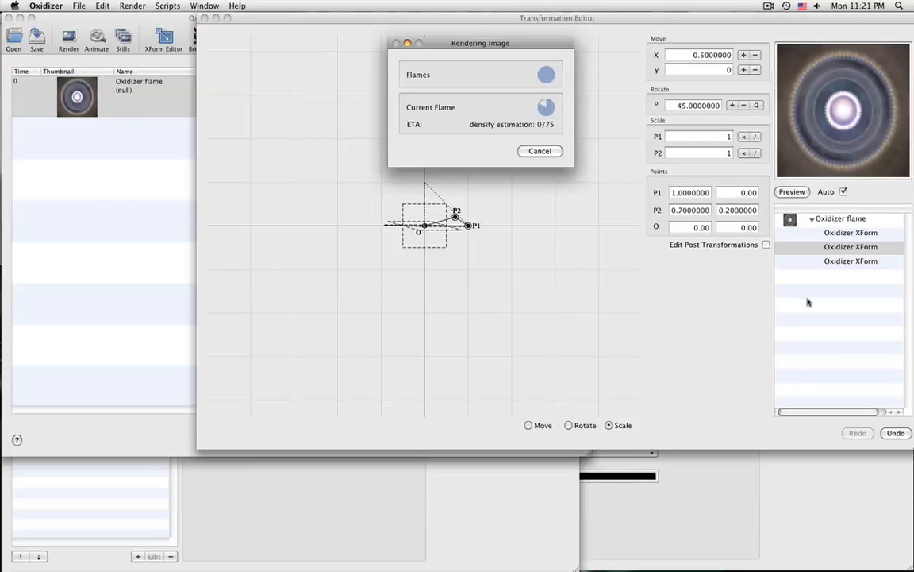
Select the third xform and check Step 4 of the Julian Tutorial for the triangle 3 coordinates
left_click(846, 261)
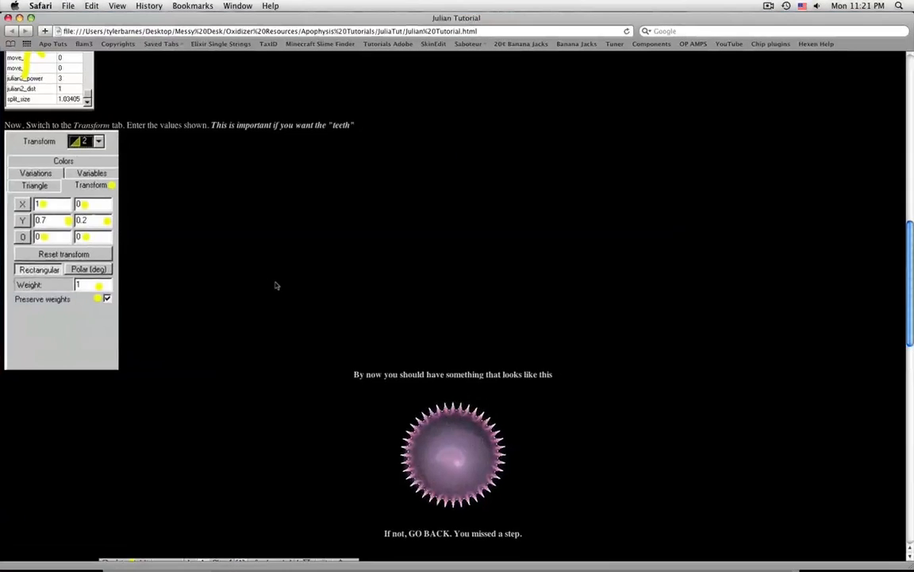
scroll(201, 300, "down", 10)
scroll(201, 301, "up", 3)
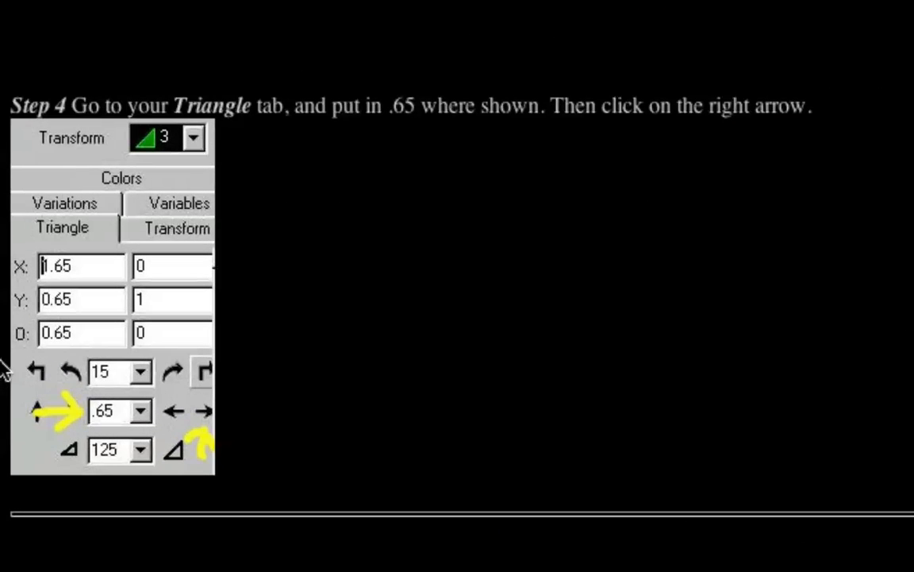
key("super+shift+4")
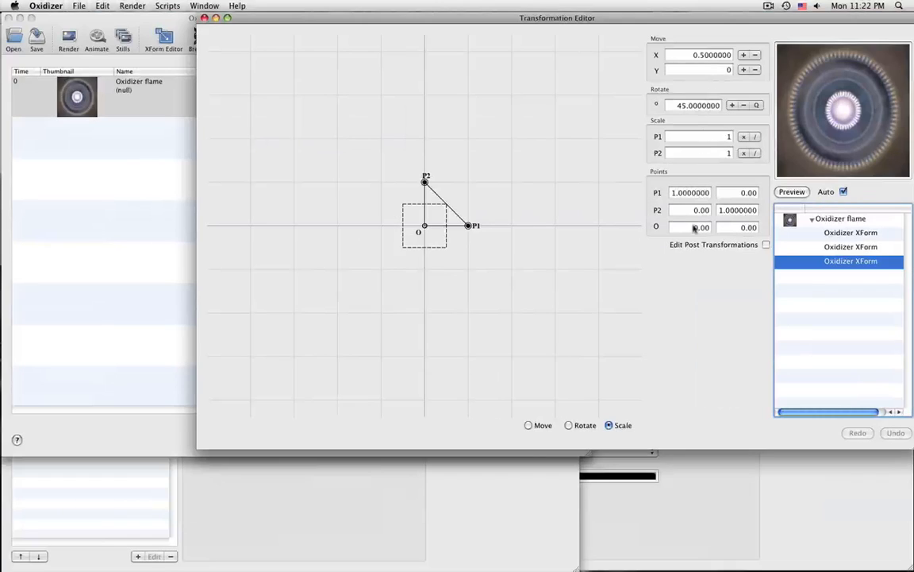
Try setting the X coordinate of the third xform's point O to 0.65
left_click(695, 230)
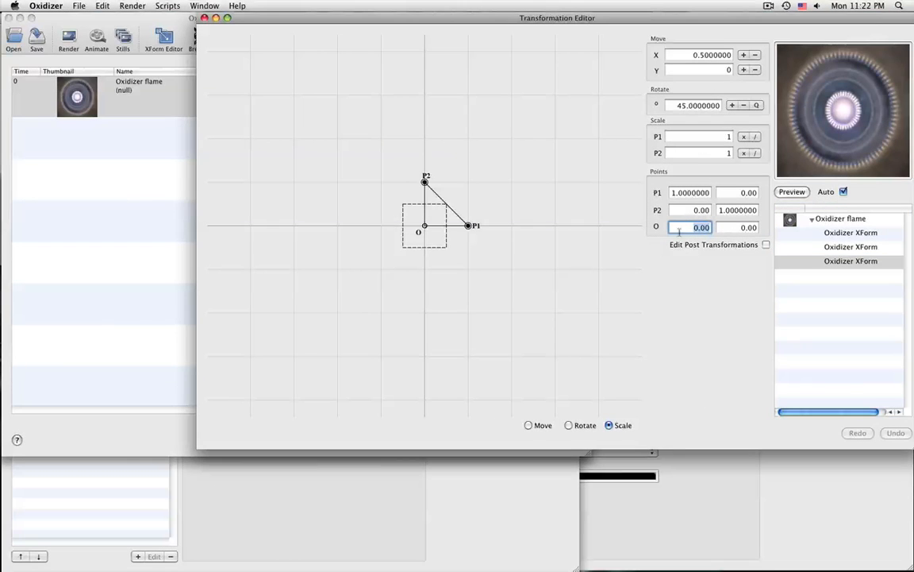
key("BackSpace")
type(".65")
key("Return")
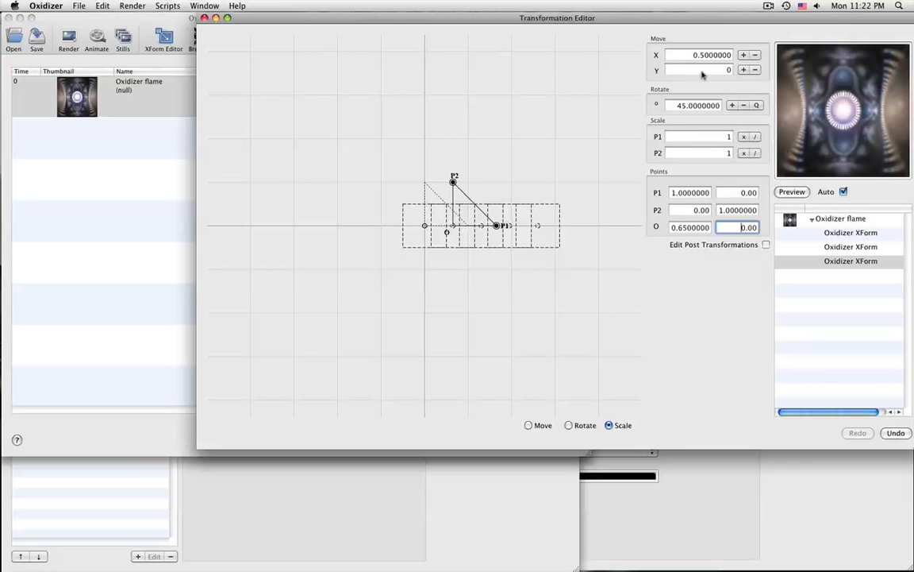
Set the horizontal move amount to 0.65 and shift the third xform's triangle by it in the positive X direction
left_click_drag(697, 57, 767, 55)
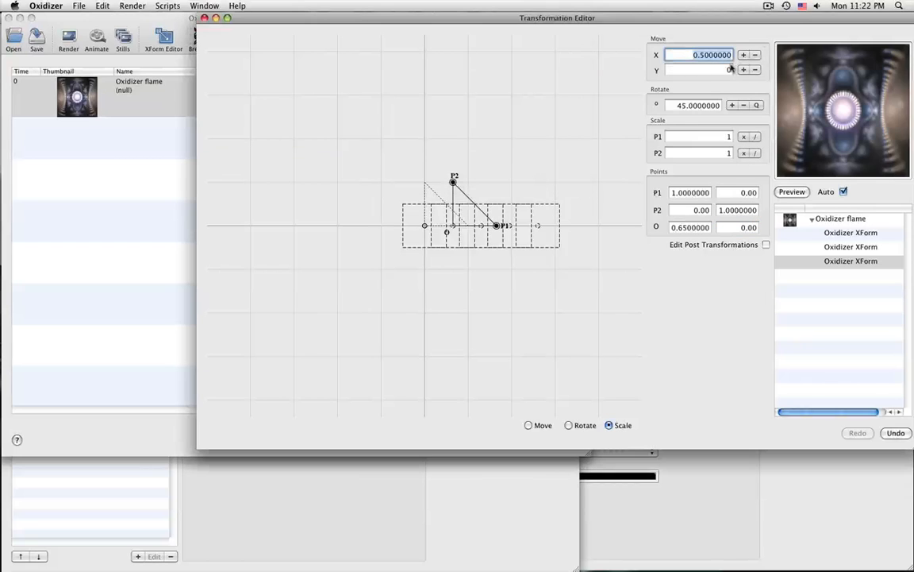
type(".65")
key("Return")
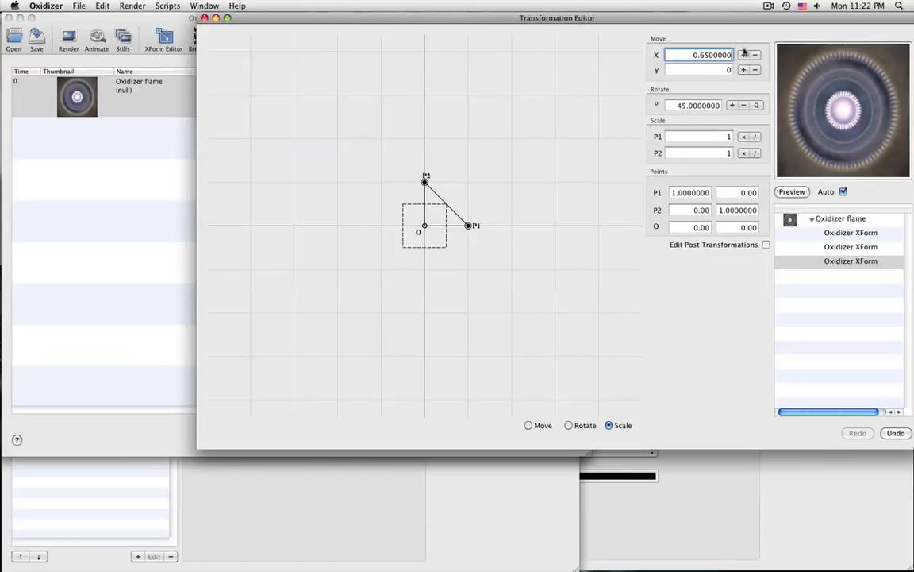
left_click(744, 54)
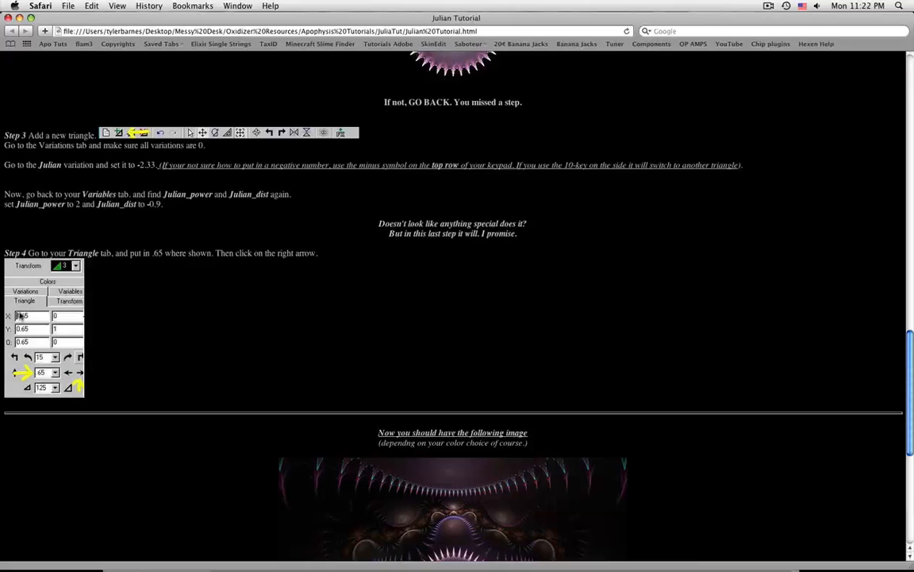
Switch to Apophysis in the Windows XP virtual machine and examine the Triangle coordinates and rotation controls of transform 3
key("F9")
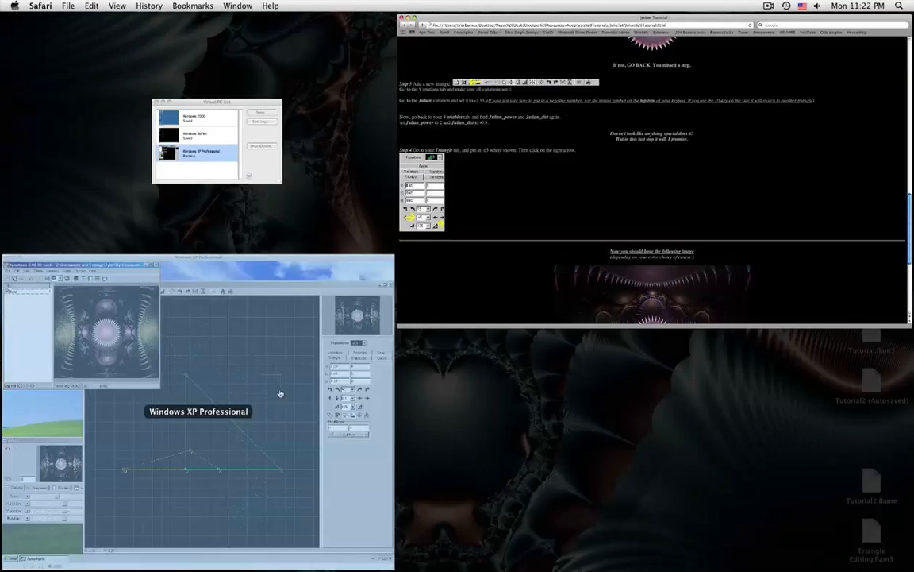
left_click(281, 395)
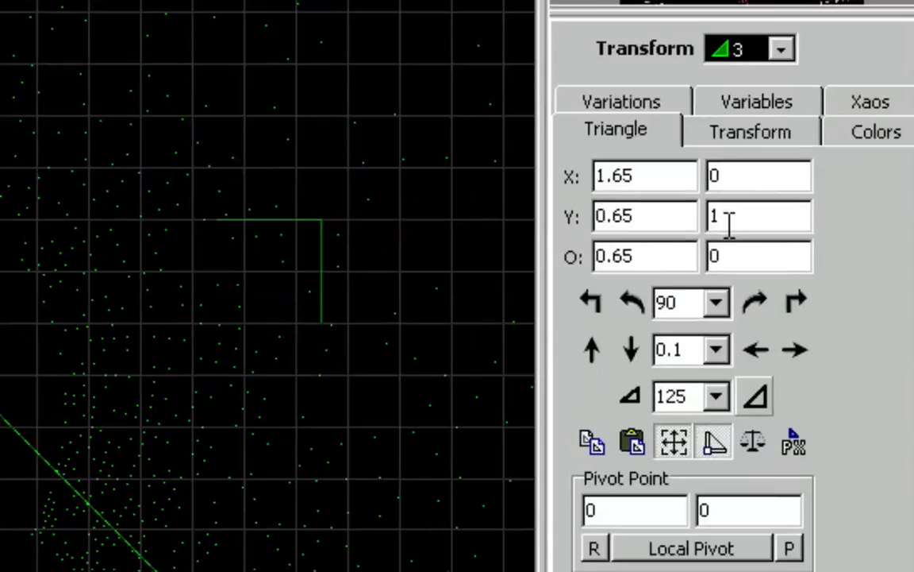
key("super+shift+4")
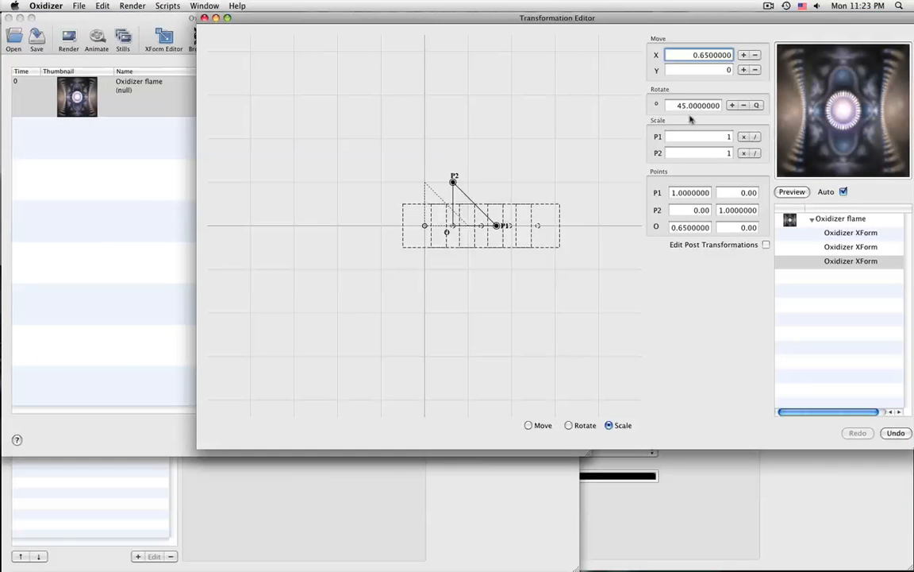
In Oxidizer, try rotating the third xform's triangle in 90-degree increments and return it to its original orientation
left_click(675, 106)
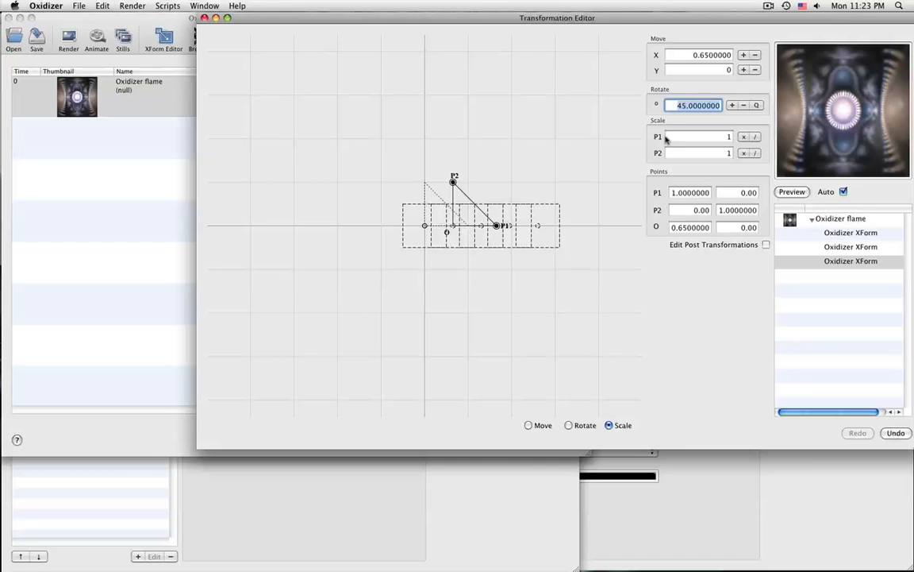
type("90")
key("Return")
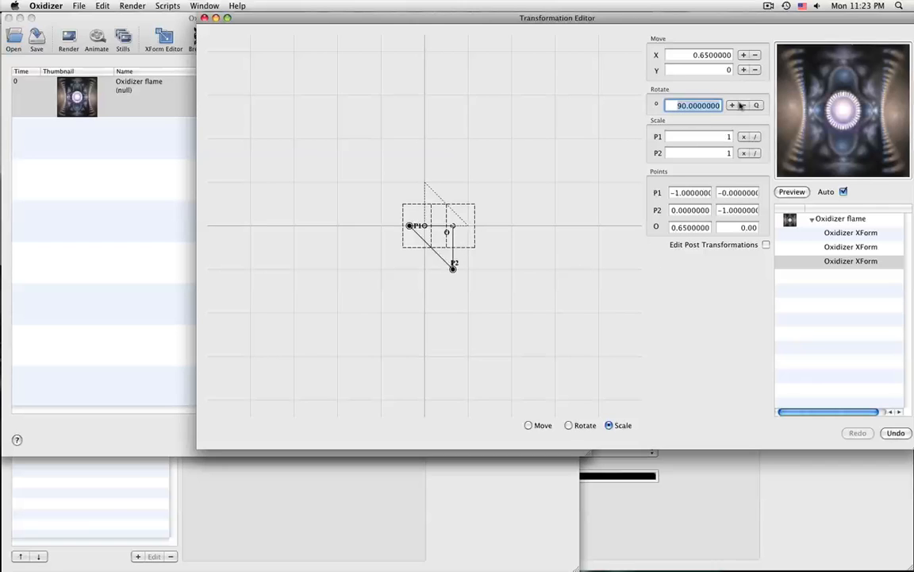
key("Return")
Set the rotation amount to 45 degrees, try rotating the third xform's triangle by it and turn the triangle back
left_click(677, 105)
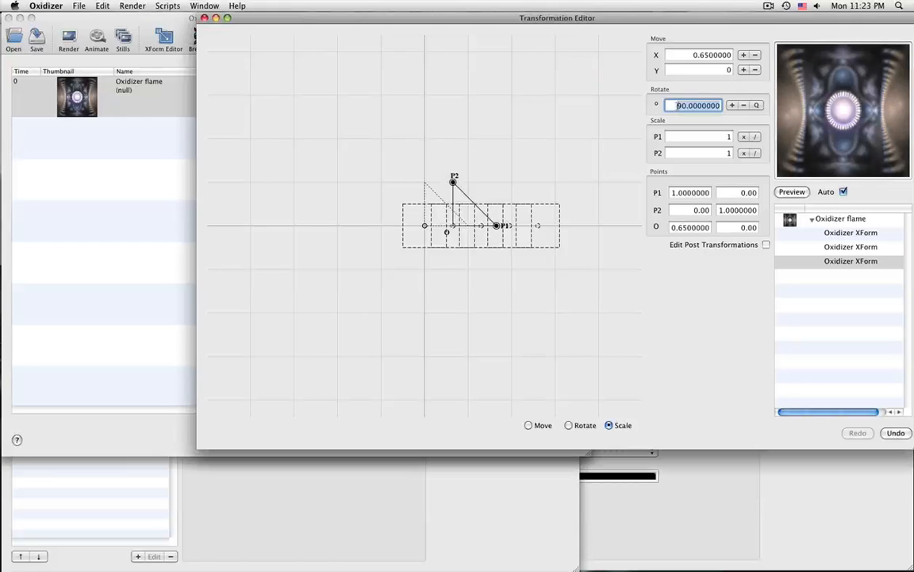
type("45")
key("Return")
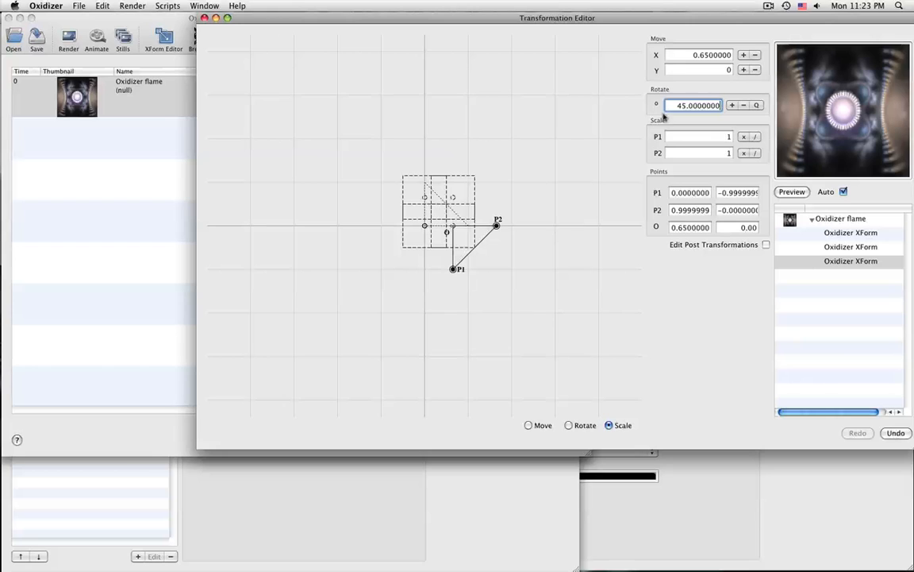
left_click(743, 106)
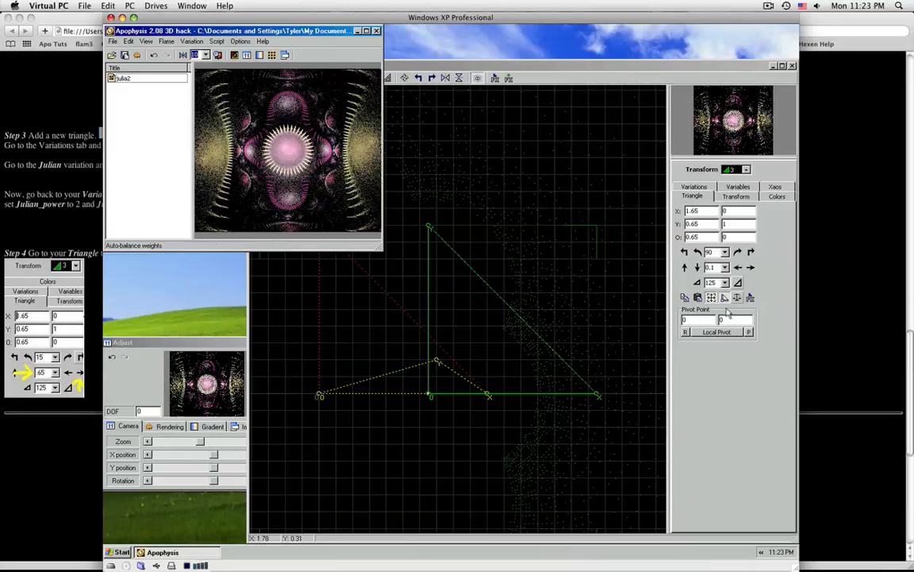
In Apophysis, rotate triangle 3 clockwise by 90 degrees and rotate it back counterclockwise
left_click(737, 253)
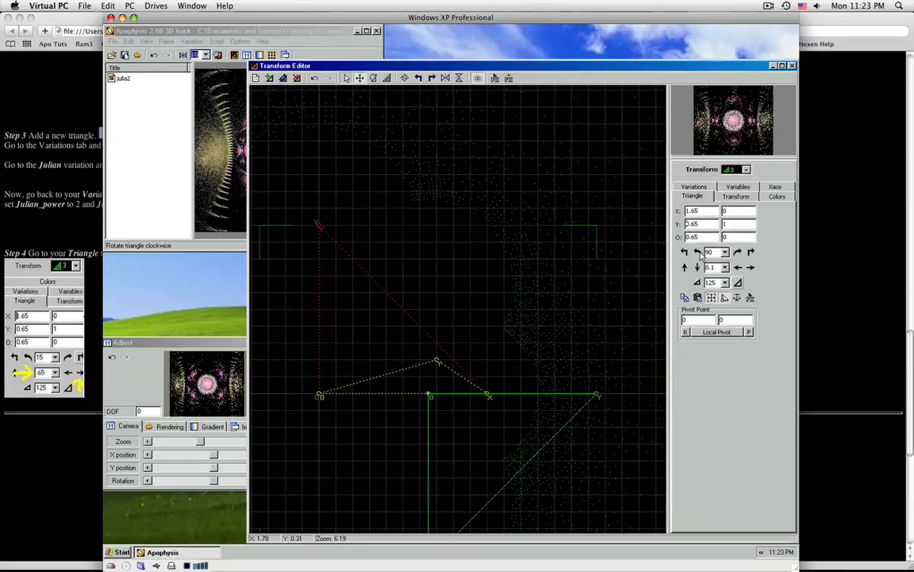
left_click(698, 252)
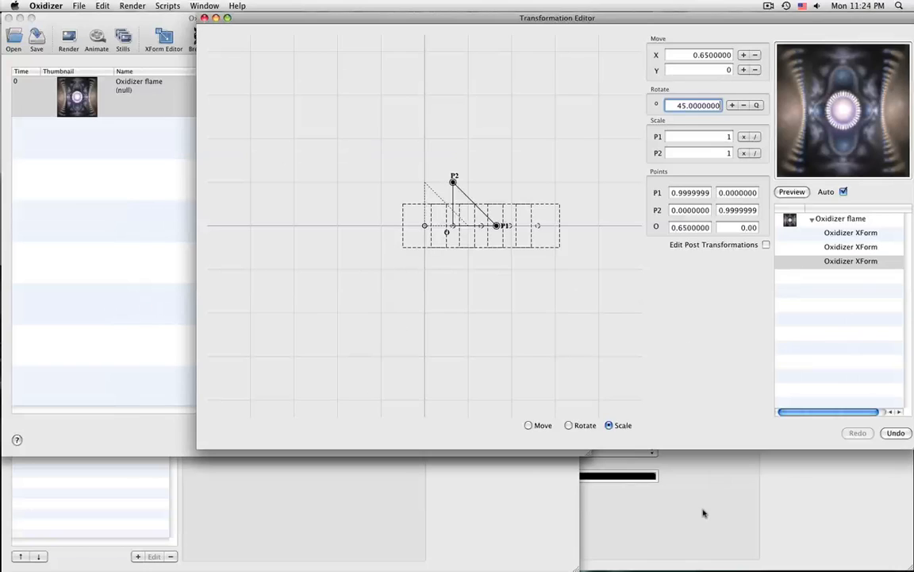
In Oxidizer, bring the main flame window, the Genome Editor and the Transformations window to the front
left_click(110, 442)
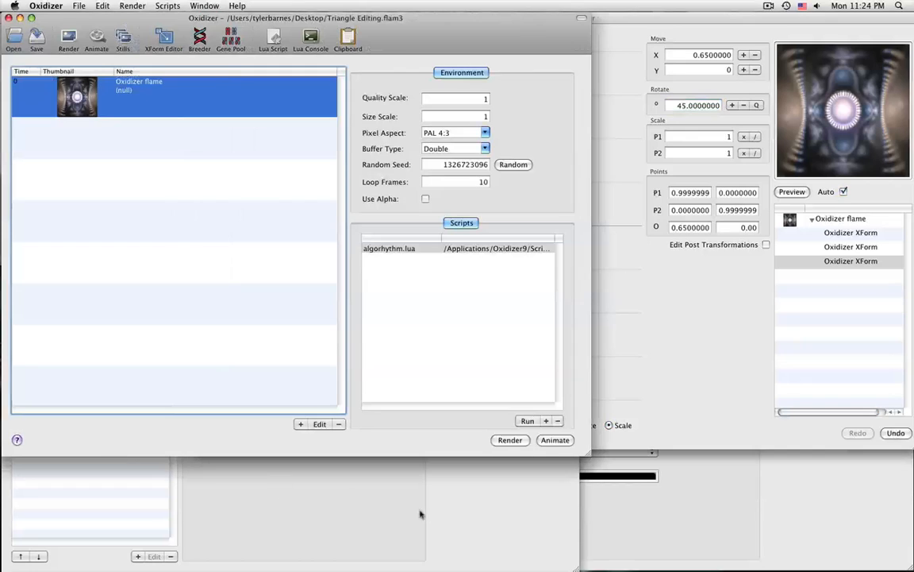
left_click(661, 516)
left_click(367, 466)
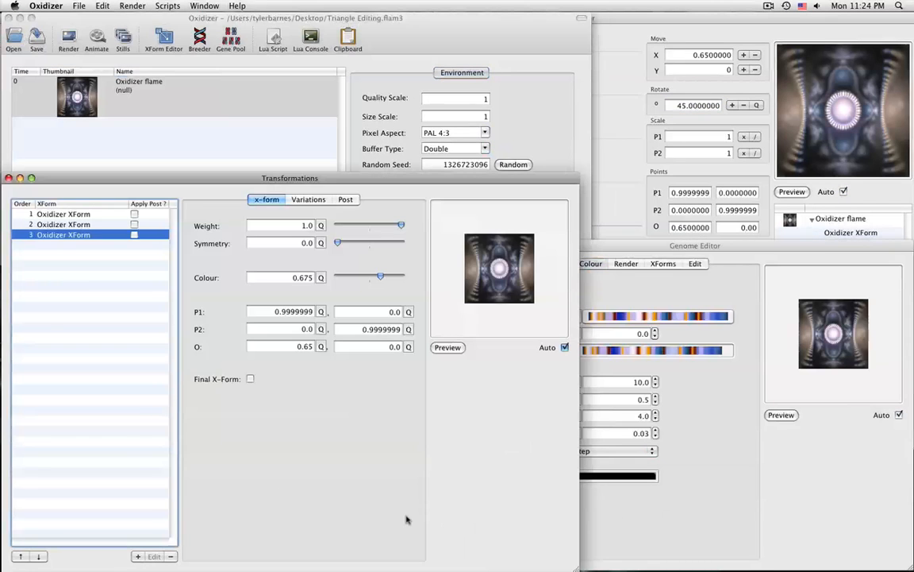